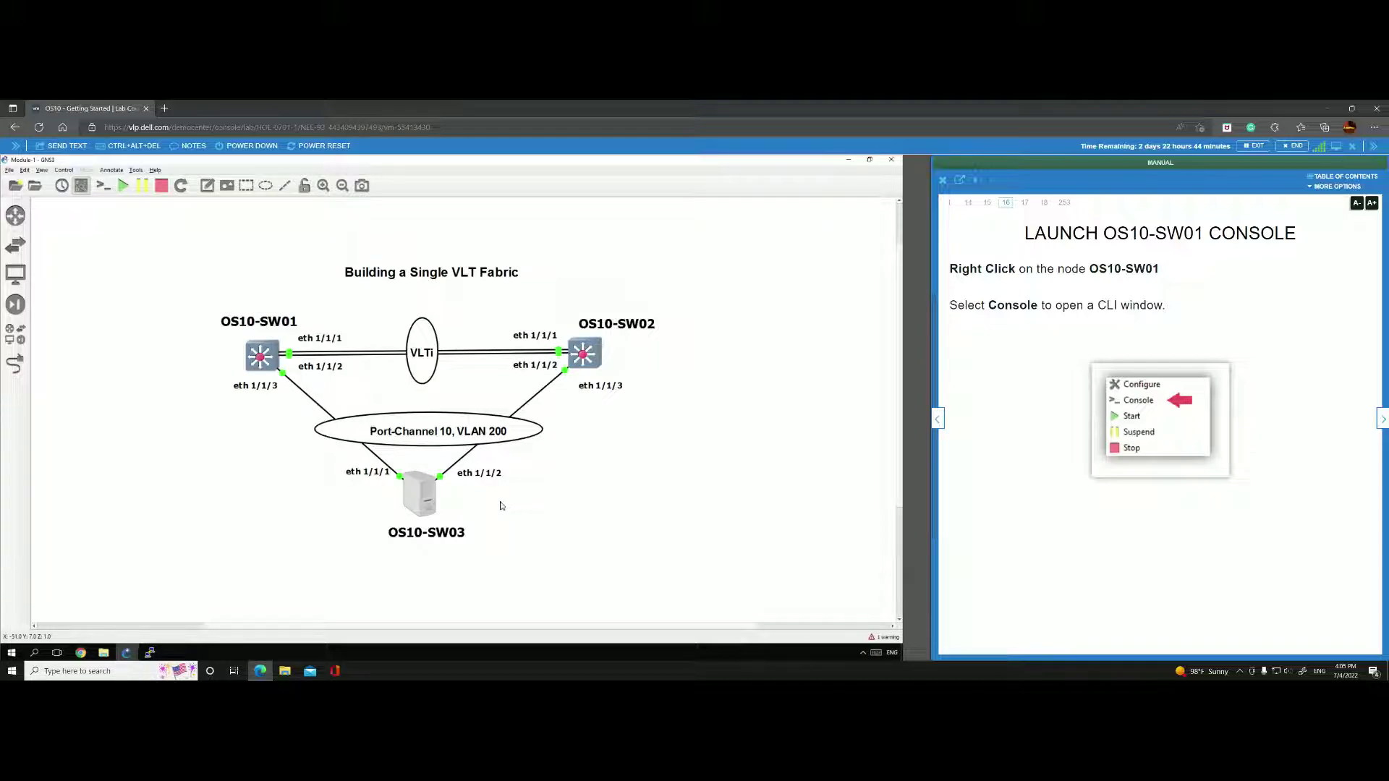
Advance the lab manual to the OS10-SW01 login page.
{"action": "left_click", "coordinate": [1379, 420]}
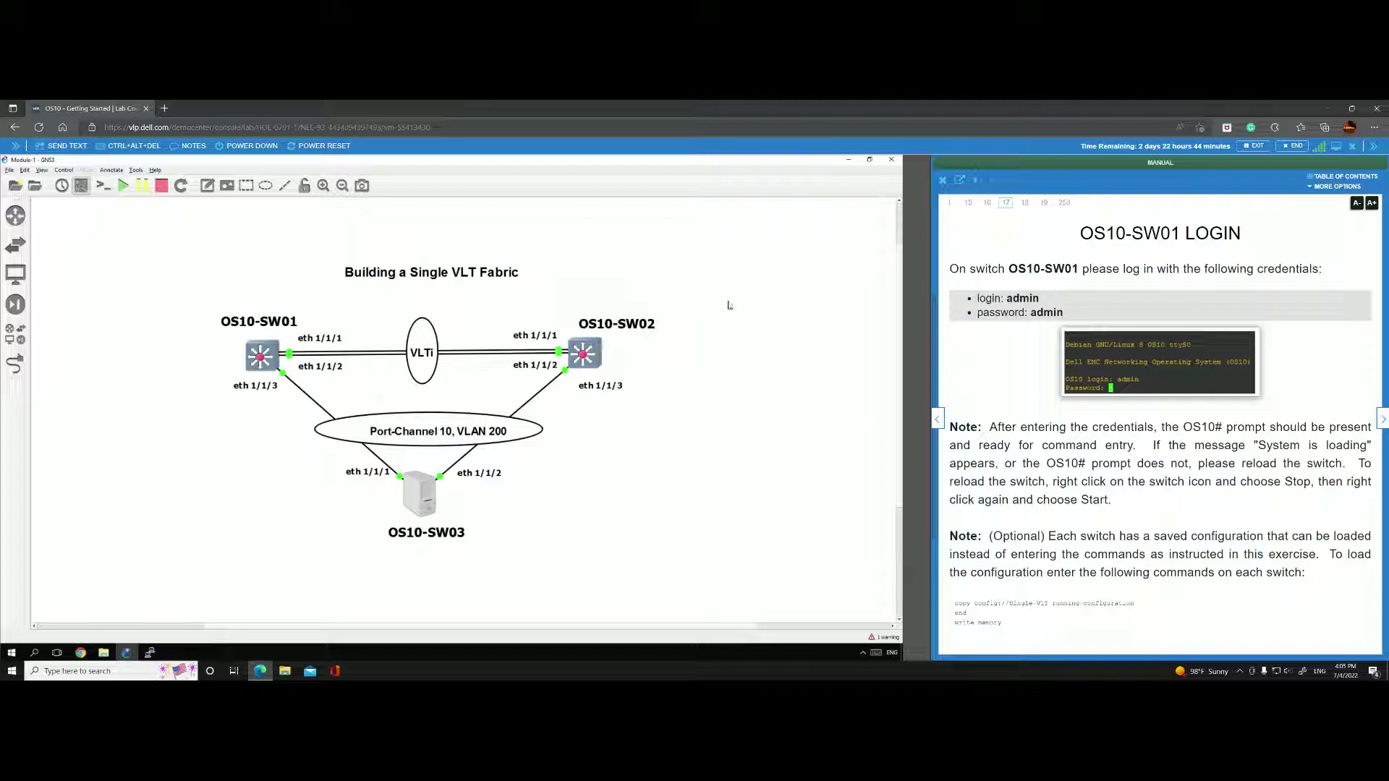
Log in to the OS10-SW01 console with the lab credentials, then turn the manual to the hostname step.
{"action": "left_click", "coordinate": [149, 652]}
{"action": "left_click", "coordinate": [24, 609]}
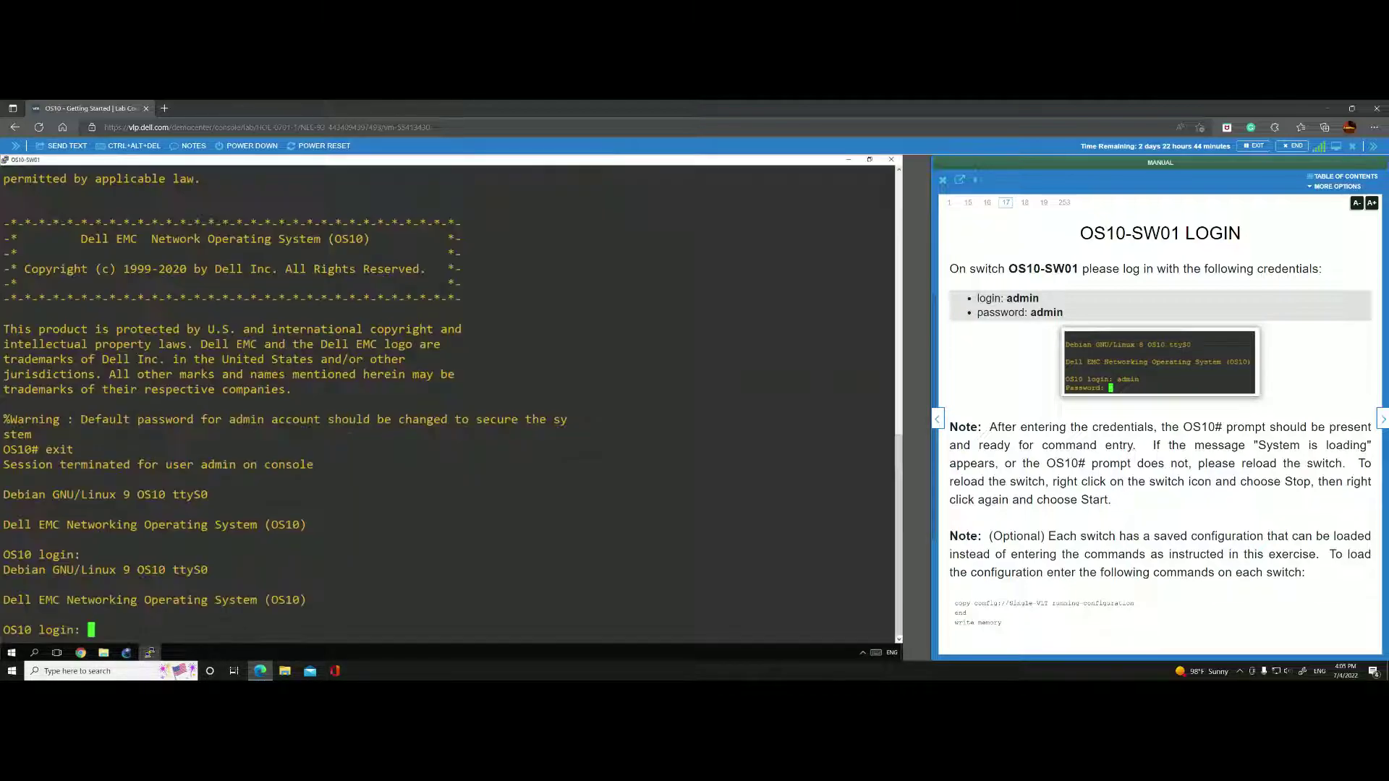
{"action": "type", "text": "admin"}
{"action": "key", "text": "Return"}
{"action": "type", "text": "admin"}
{"action": "key", "text": "Return"}
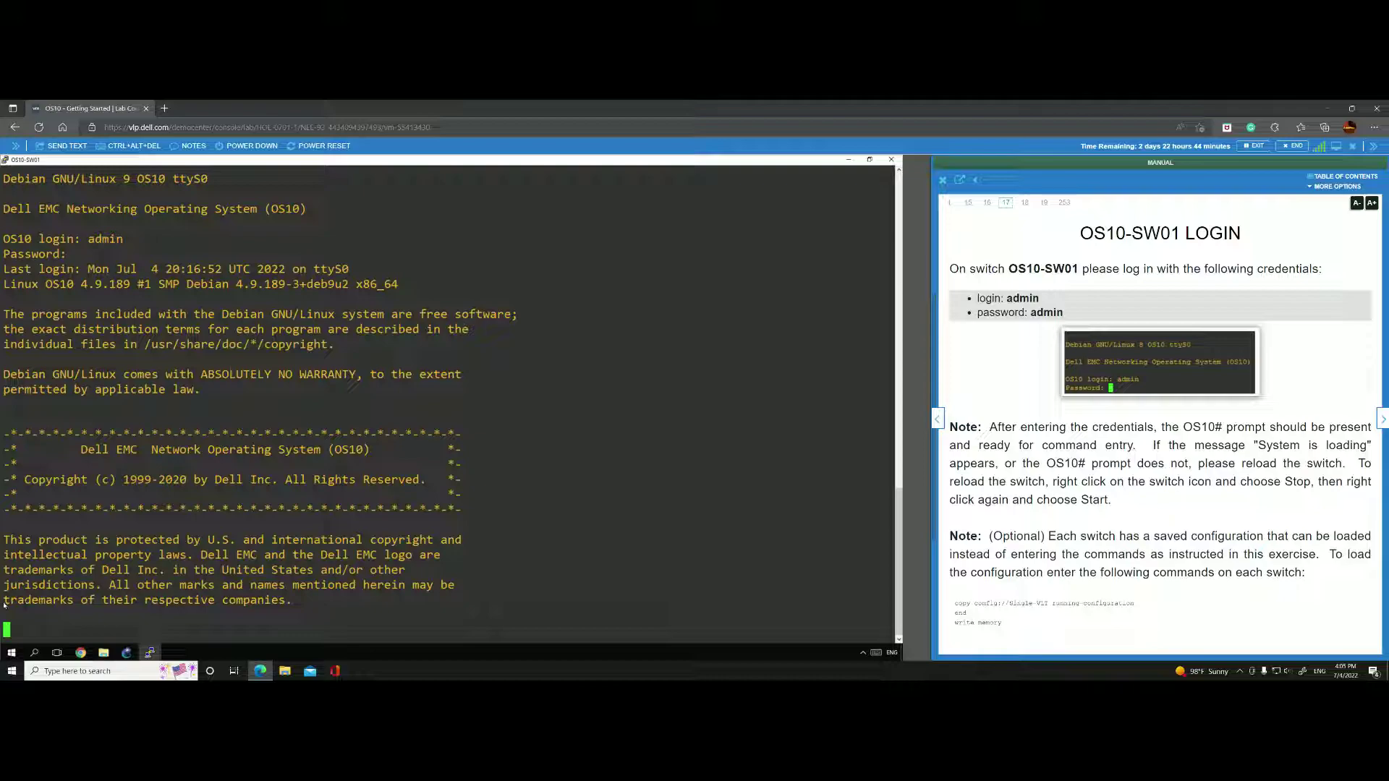
{"action": "left_click", "coordinate": [1383, 417]}
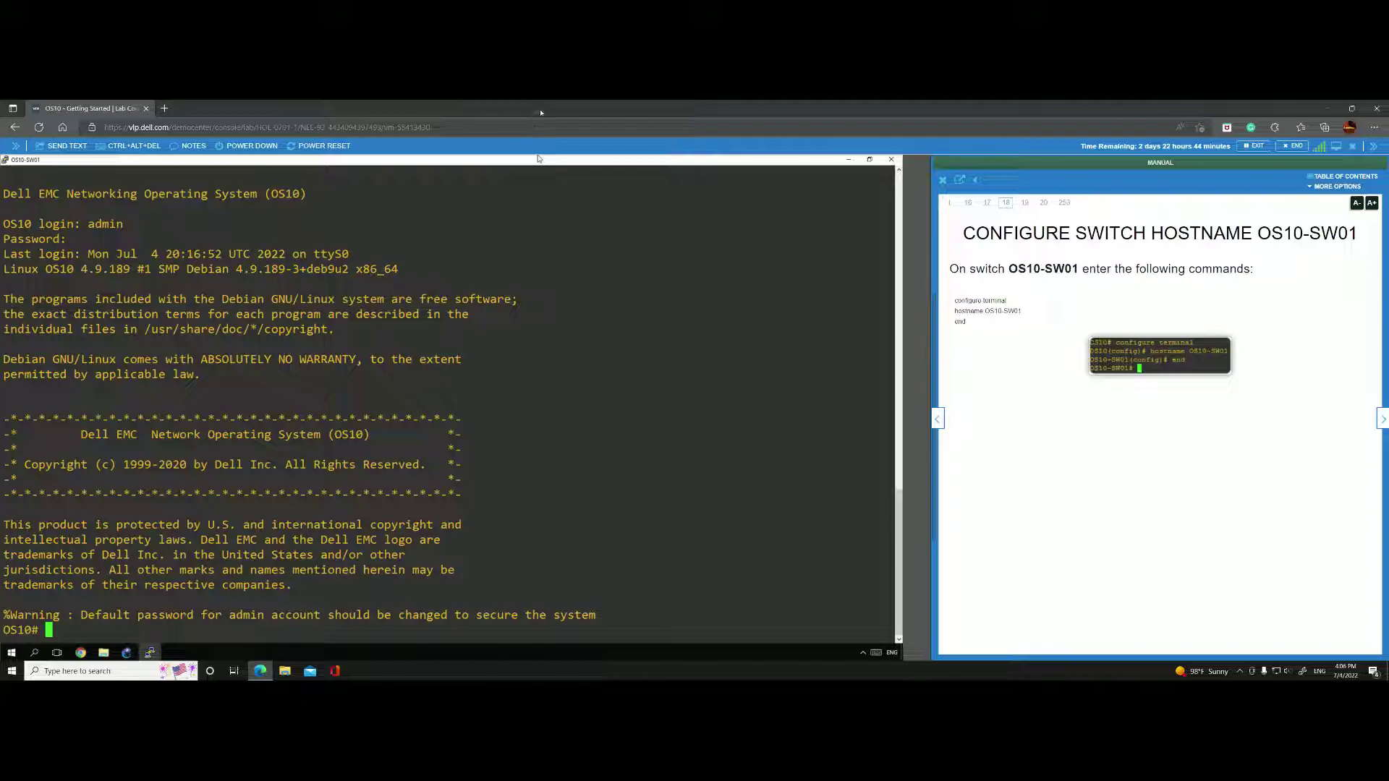
Restore, widen and reposition the OS10-SW01 console beside the topology.
{"action": "left_click", "coordinate": [870, 159]}
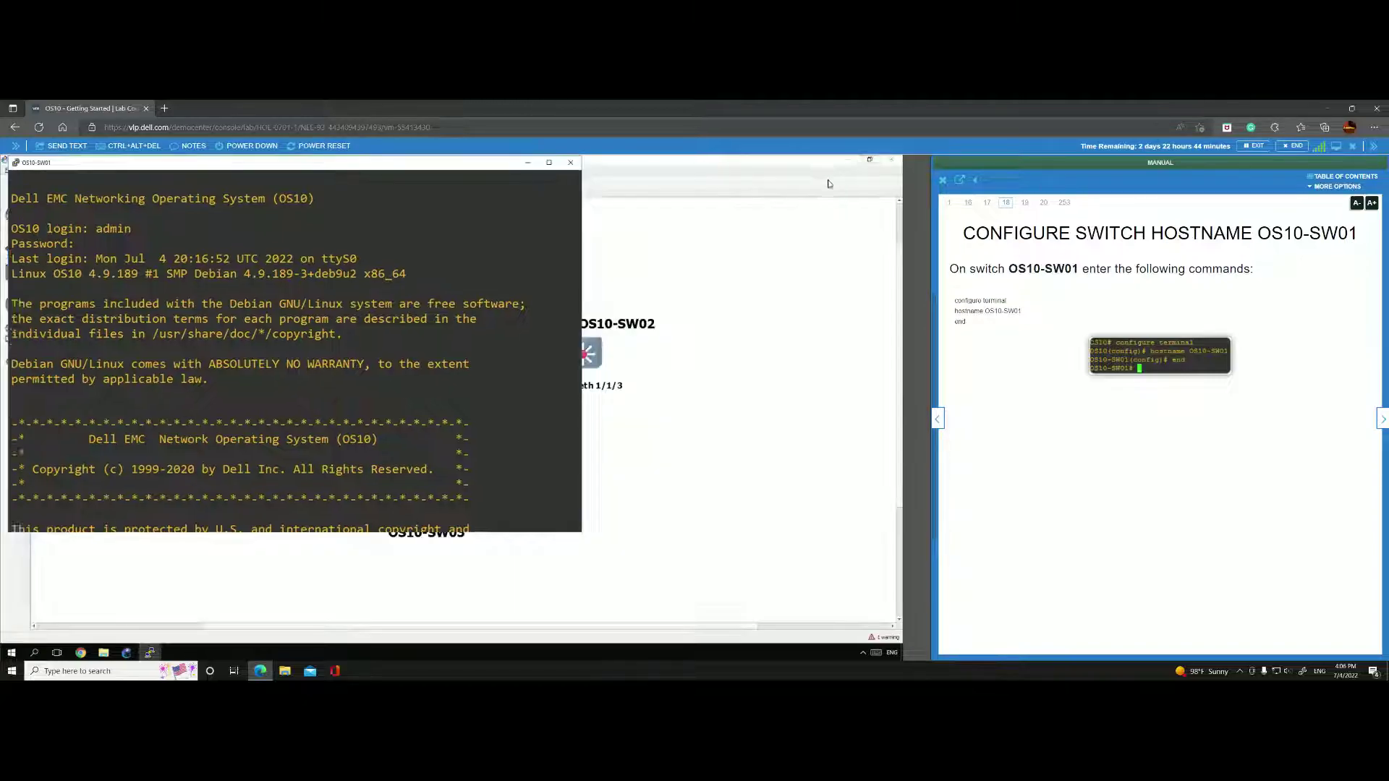
{"action": "left_click_drag", "start_coordinate": [580, 272], "coordinate": [758, 272]}
{"action": "left_click_drag", "start_coordinate": [570, 165], "coordinate": [583, 165]}
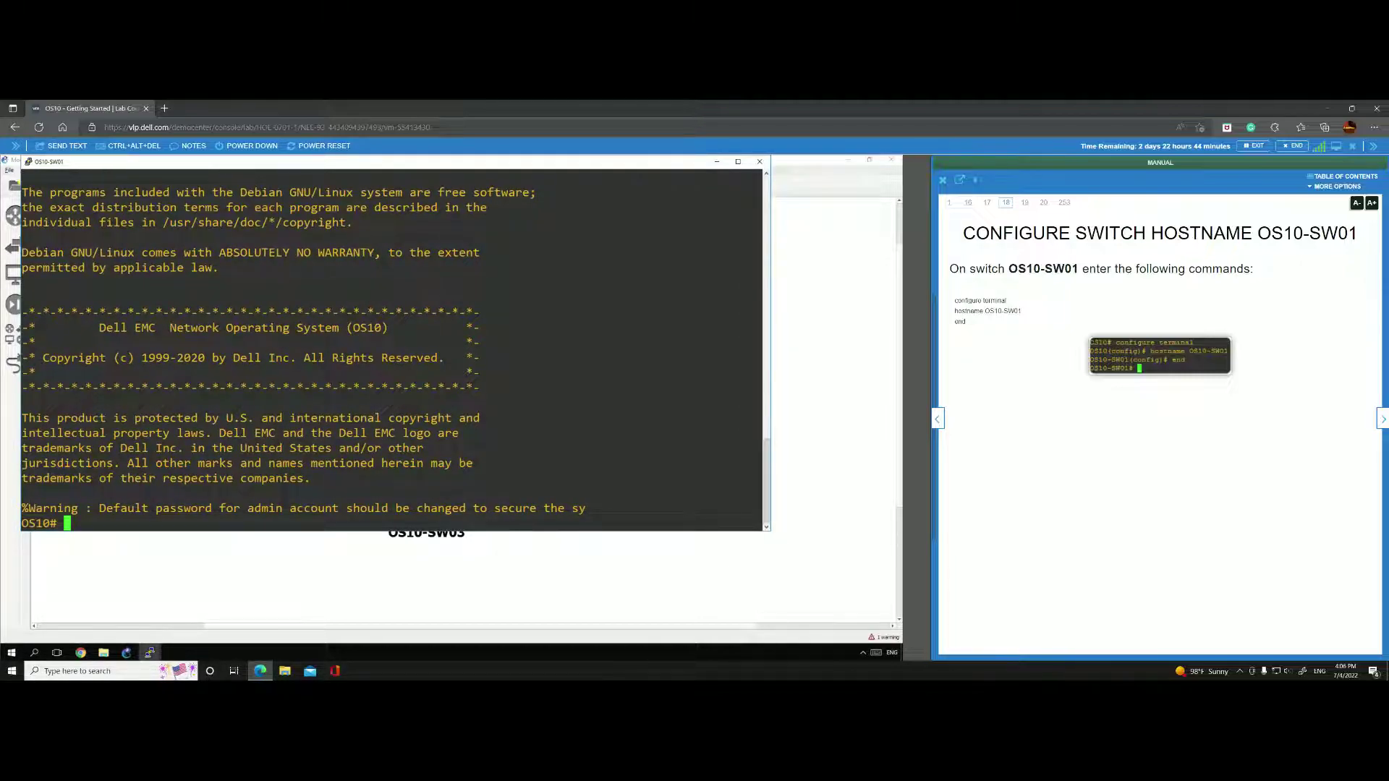
{"action": "key", "text": "Return"}
{"action": "key", "text": "Return"}
{"action": "key", "text": "Return"}
{"action": "key", "text": "Return"}
{"action": "key", "text": "Return"}
{"action": "key", "text": "Return"}
{"action": "key", "text": "Return"}
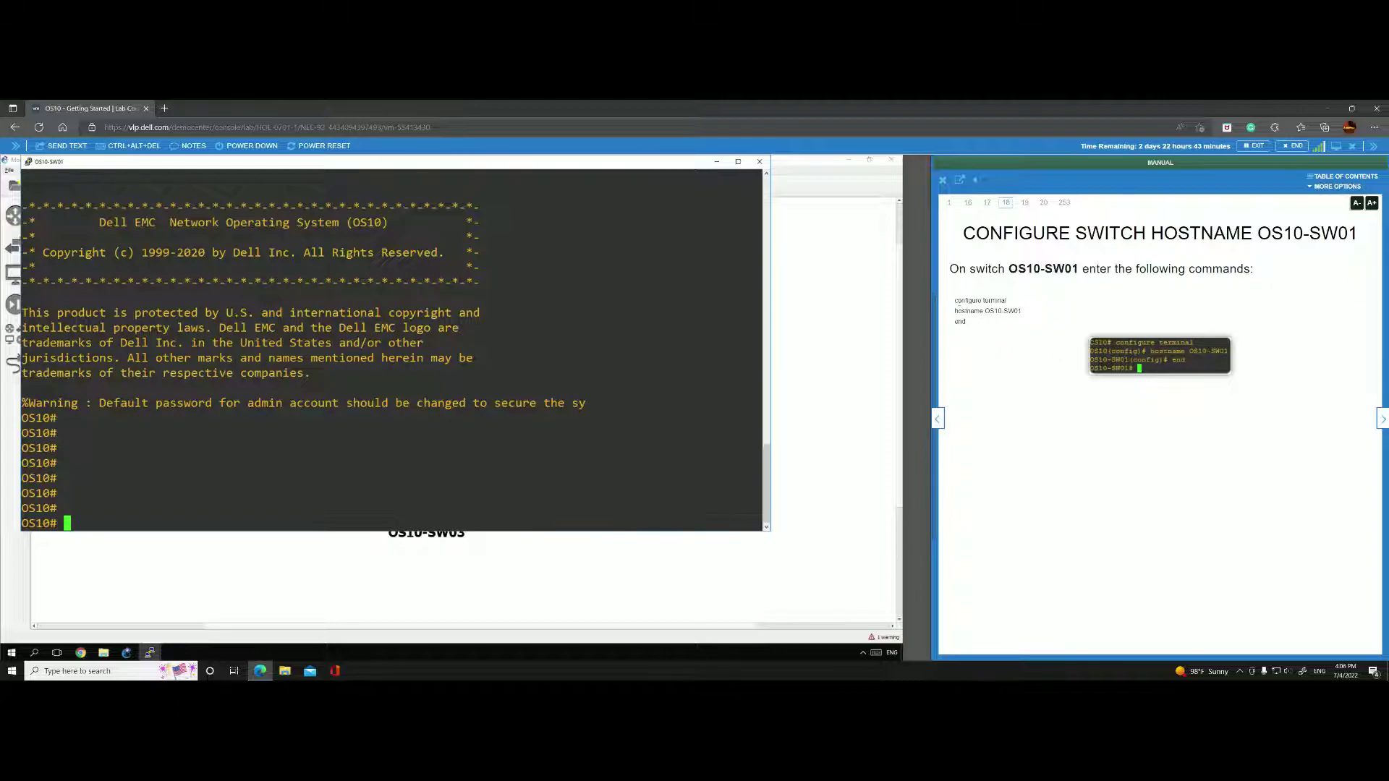
Send the manual's hostname commands to set the switch name to OS10-SW01.
{"action": "left_click_drag", "start_coordinate": [954, 300], "coordinate": [977, 327]}
{"action": "left_click", "coordinate": [992, 400]}
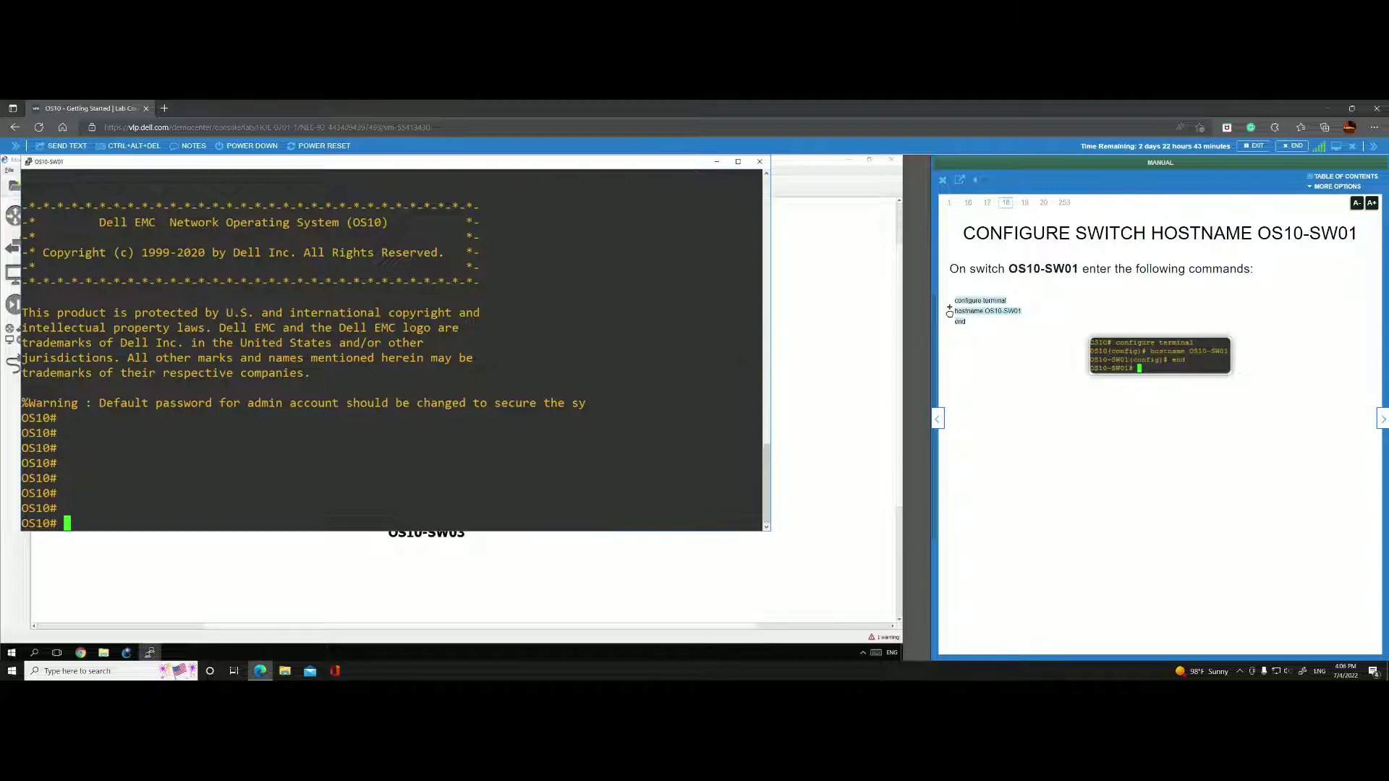
{"action": "left_click", "coordinate": [949, 312]}
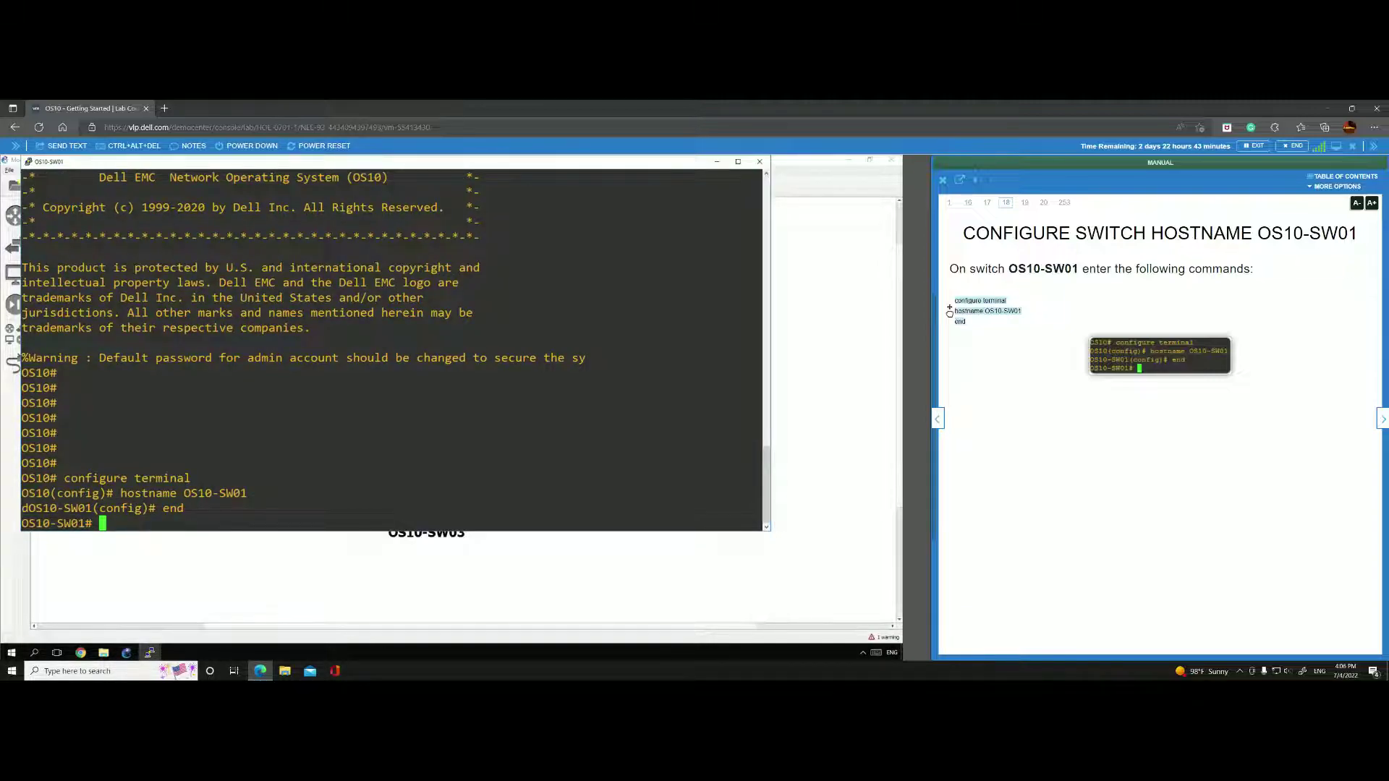
{"action": "left_click", "coordinate": [1383, 418]}
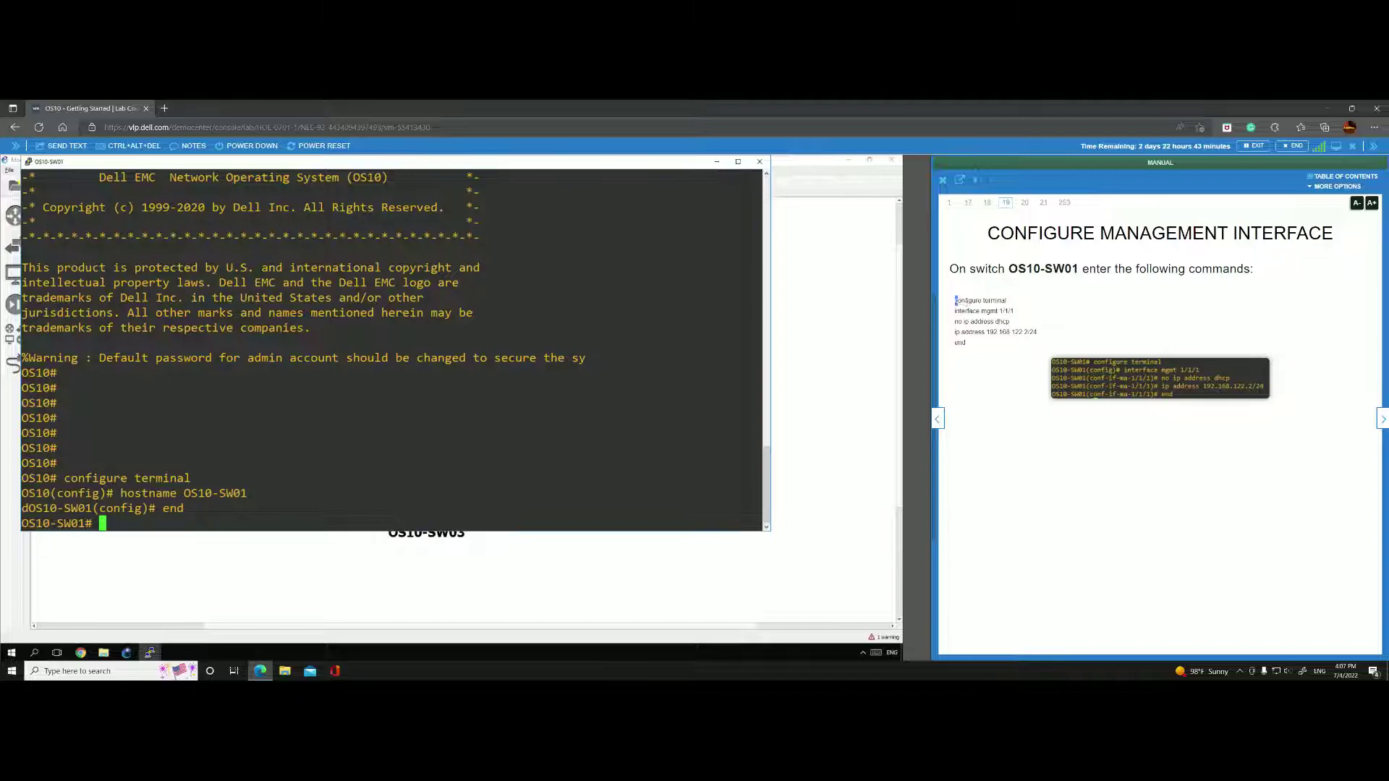
Configure mgmt 1/1/1 with DHCP disabled and static IP 192.168.122.2/24 from the manual's commands.
{"action": "left_click_drag", "start_coordinate": [955, 300], "coordinate": [966, 344]}
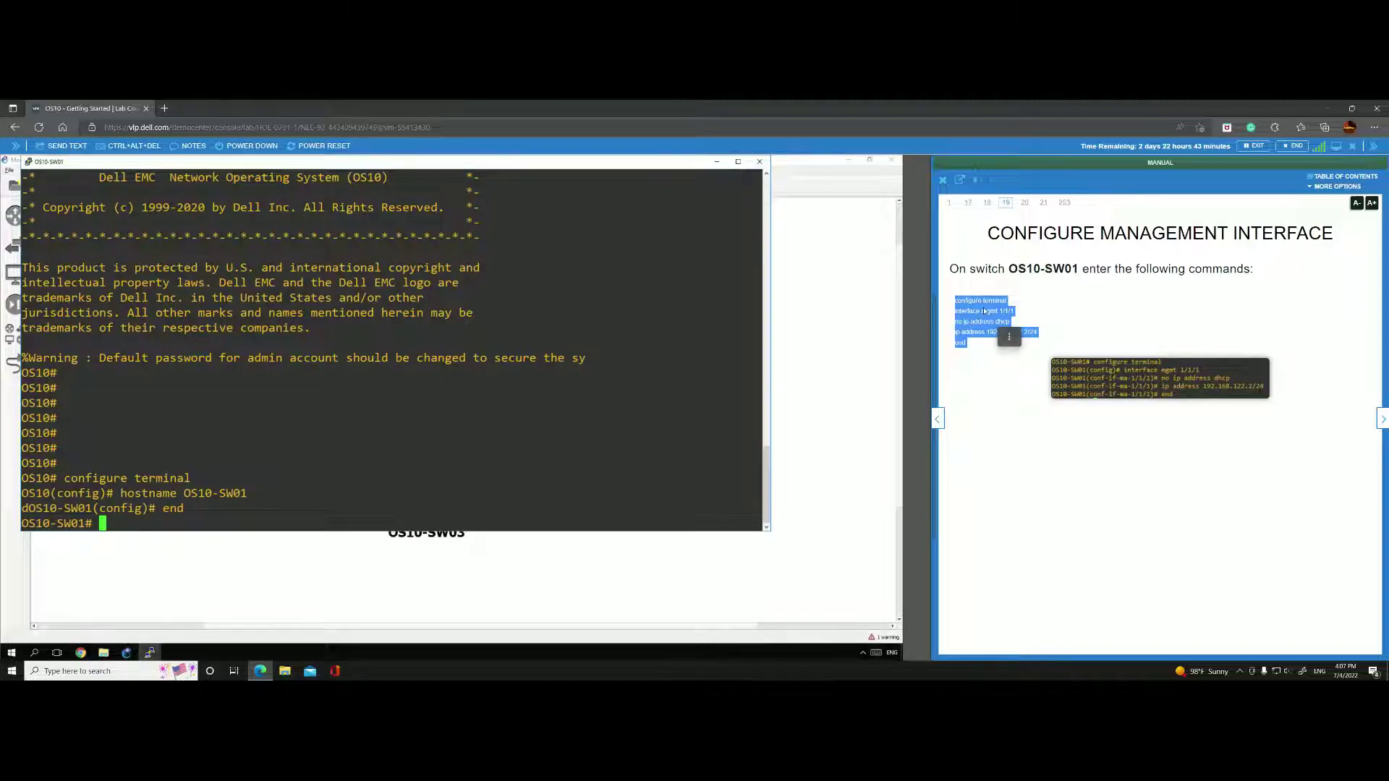
{"action": "left_click_drag", "start_coordinate": [982, 313], "coordinate": [166, 515]}
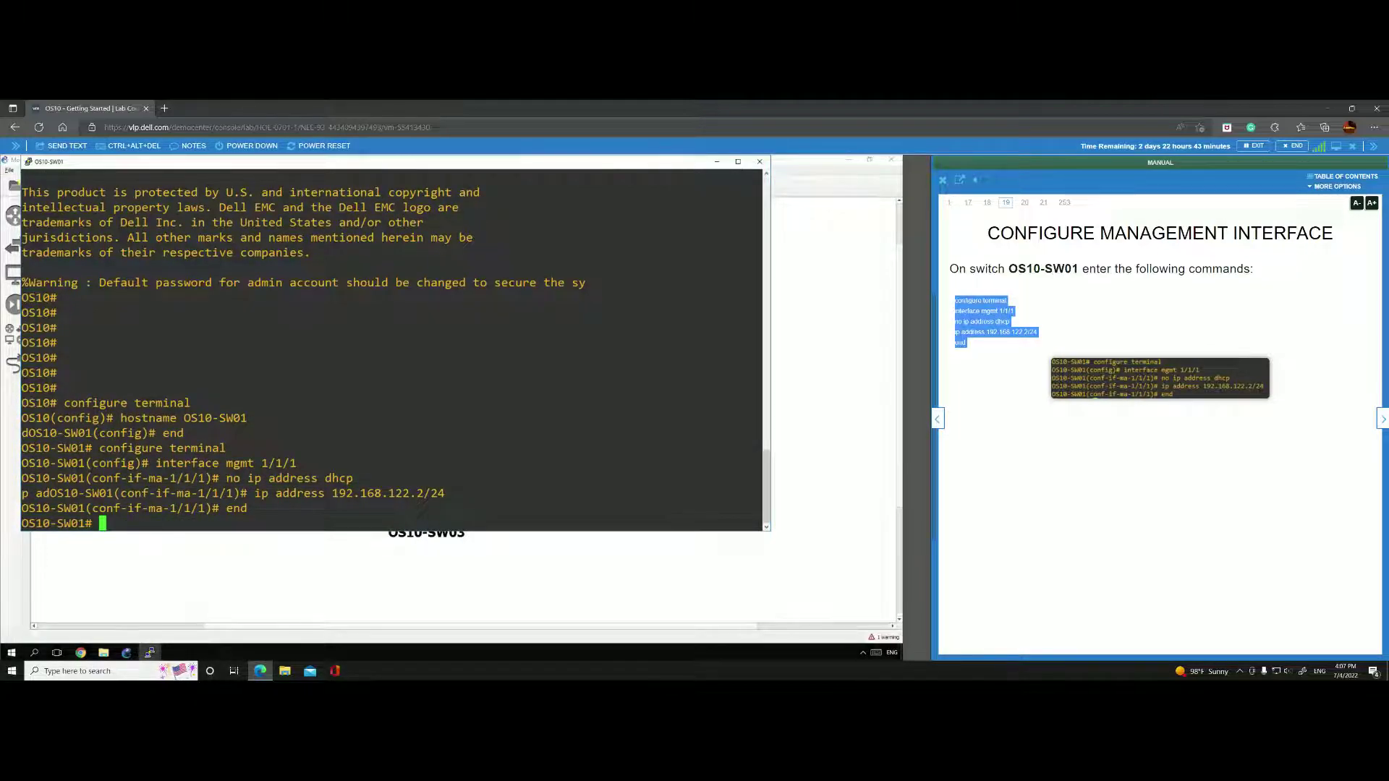
{"action": "left_click", "coordinate": [964, 329]}
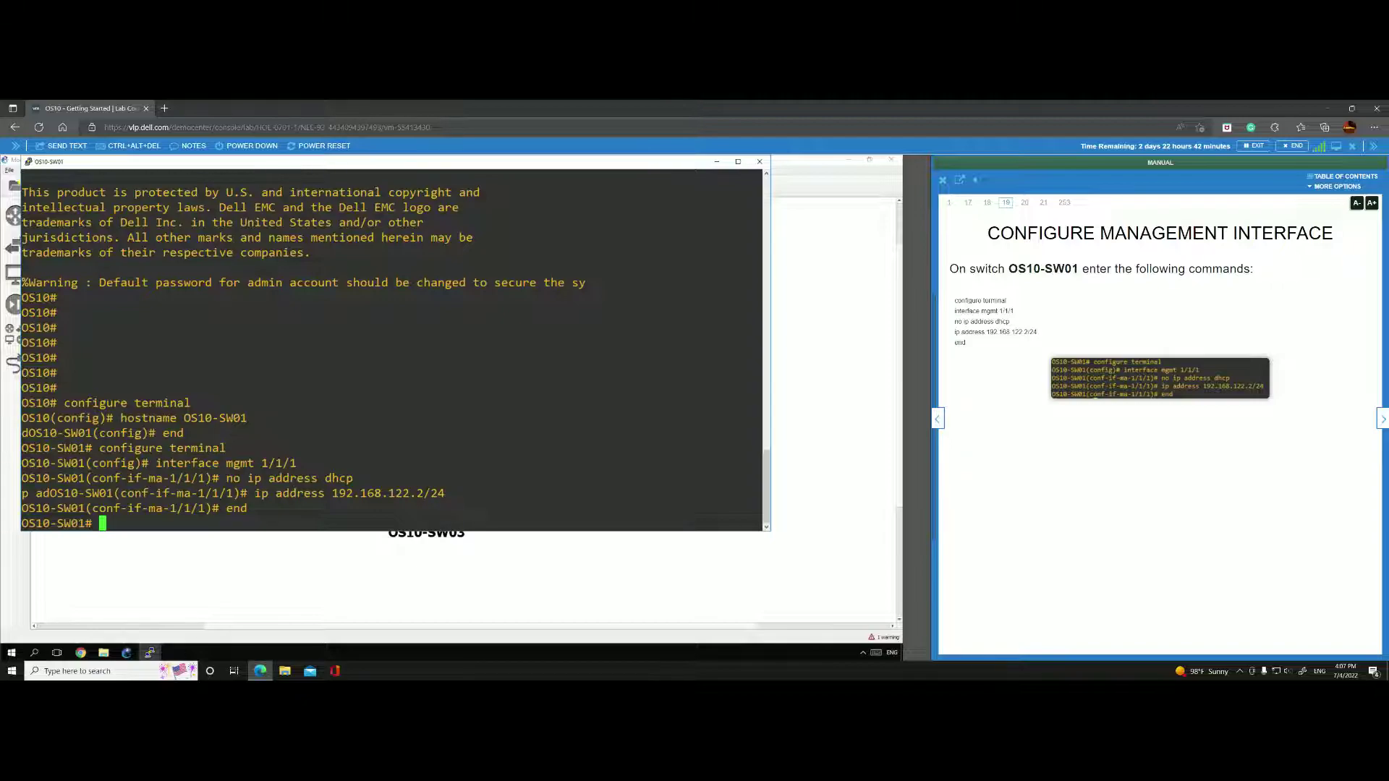
{"action": "key", "text": "Return"}
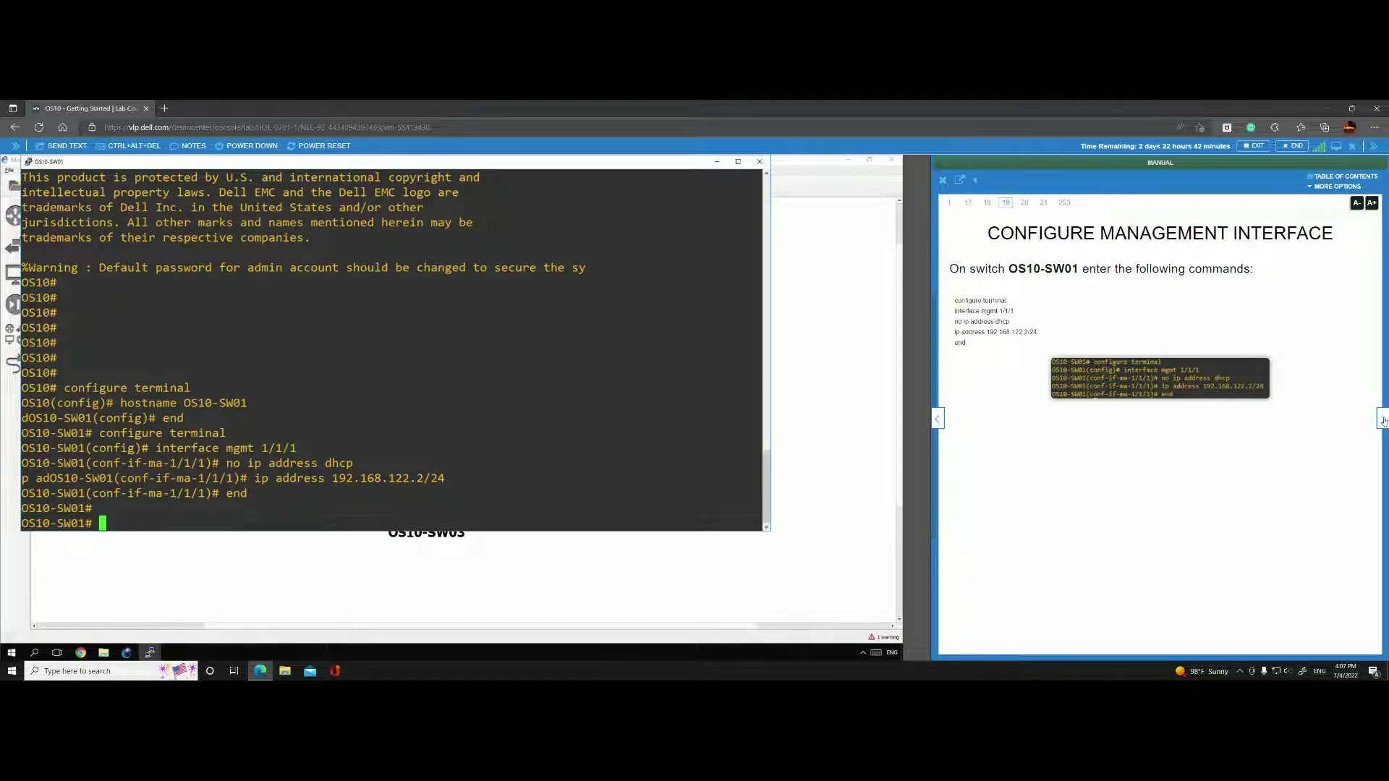
{"action": "left_click", "coordinate": [1382, 418]}
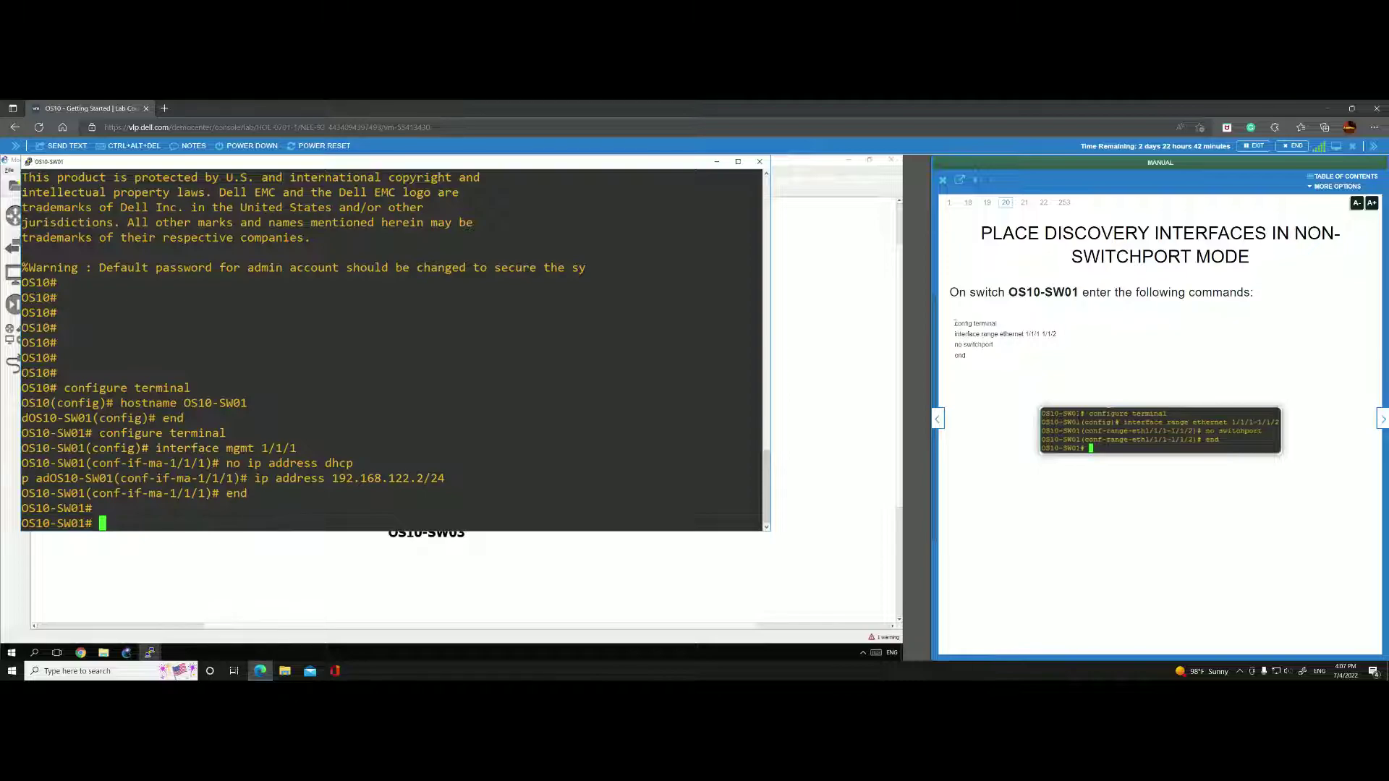
Apply no switchport to ethernet 1/1/1-1/1/2 using the manual's four commands.
{"action": "left_click_drag", "start_coordinate": [954, 323], "coordinate": [965, 356]}
{"action": "right_click", "coordinate": [995, 338]}
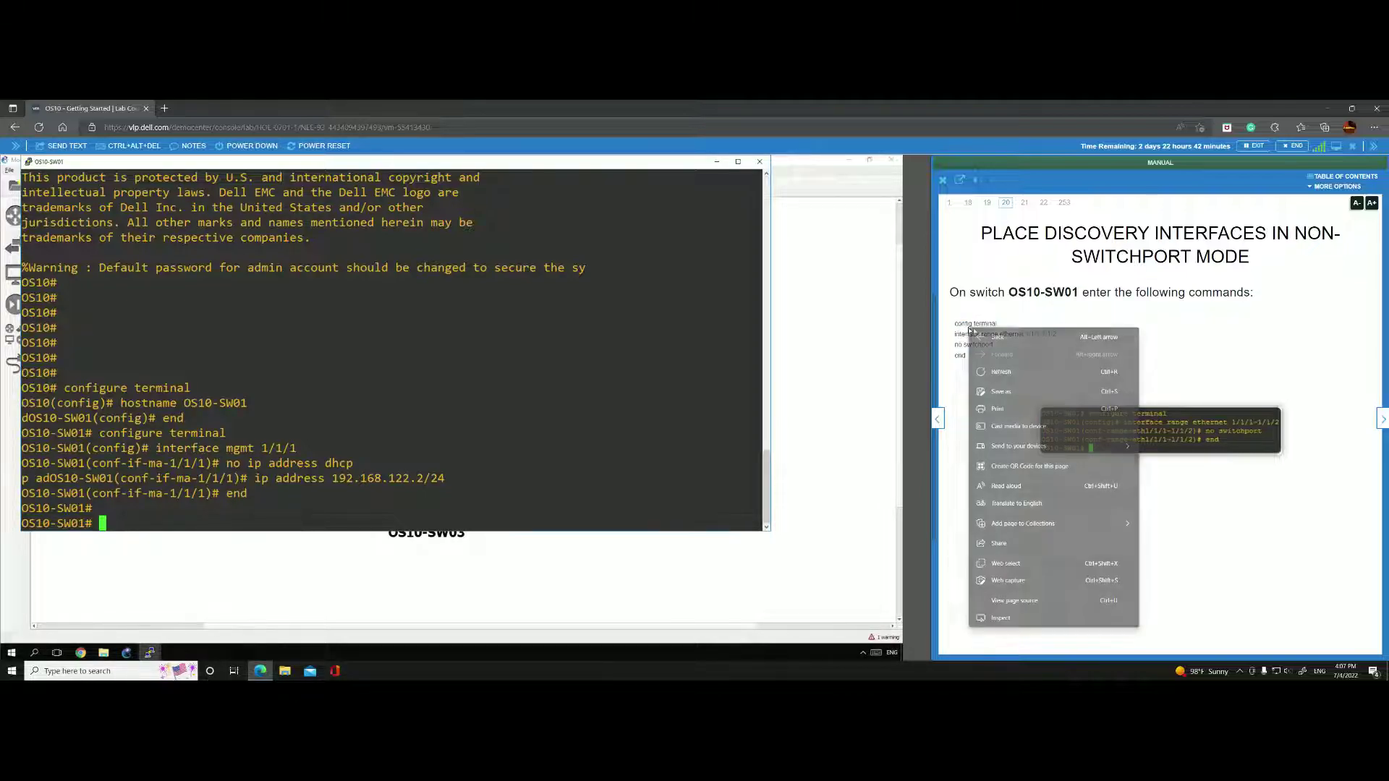
{"action": "left_click", "coordinate": [959, 316]}
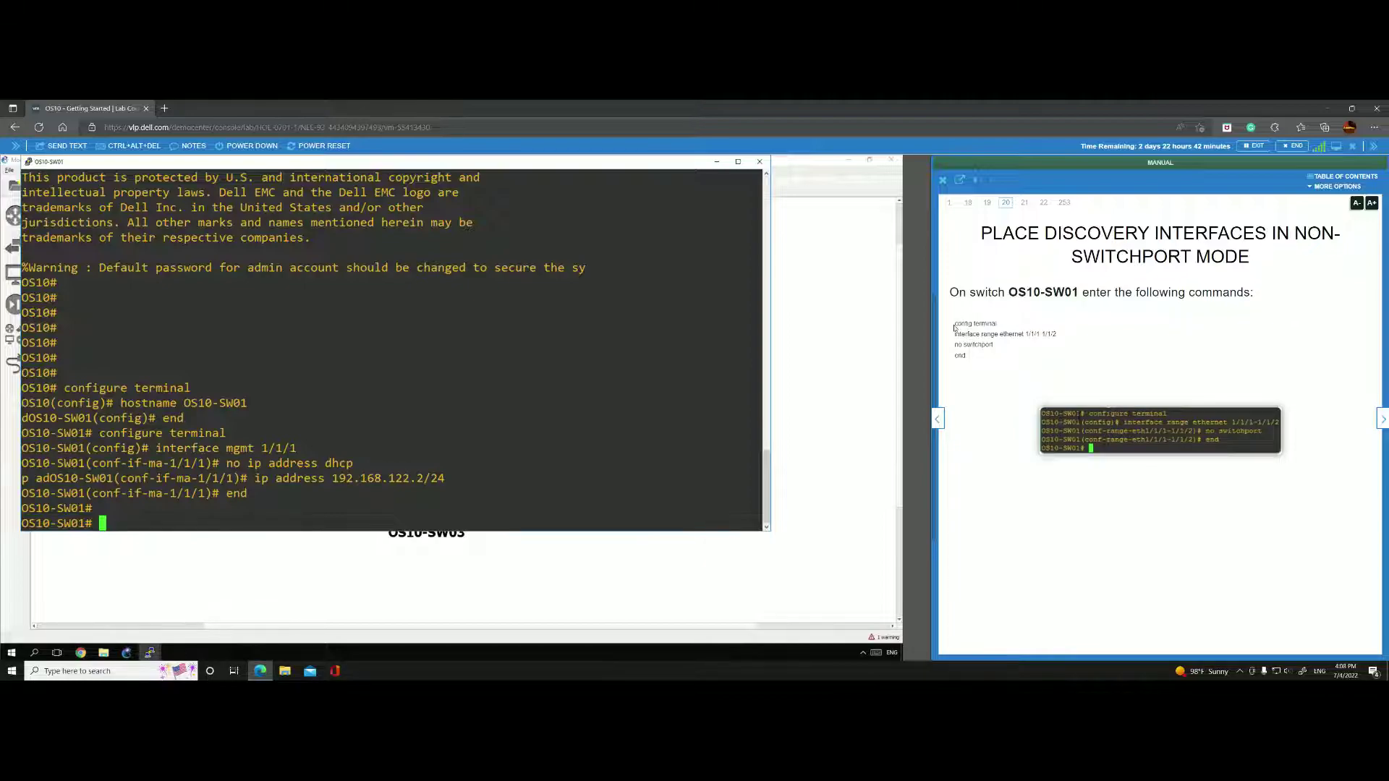
{"action": "left_click_drag", "start_coordinate": [955, 323], "coordinate": [967, 364]}
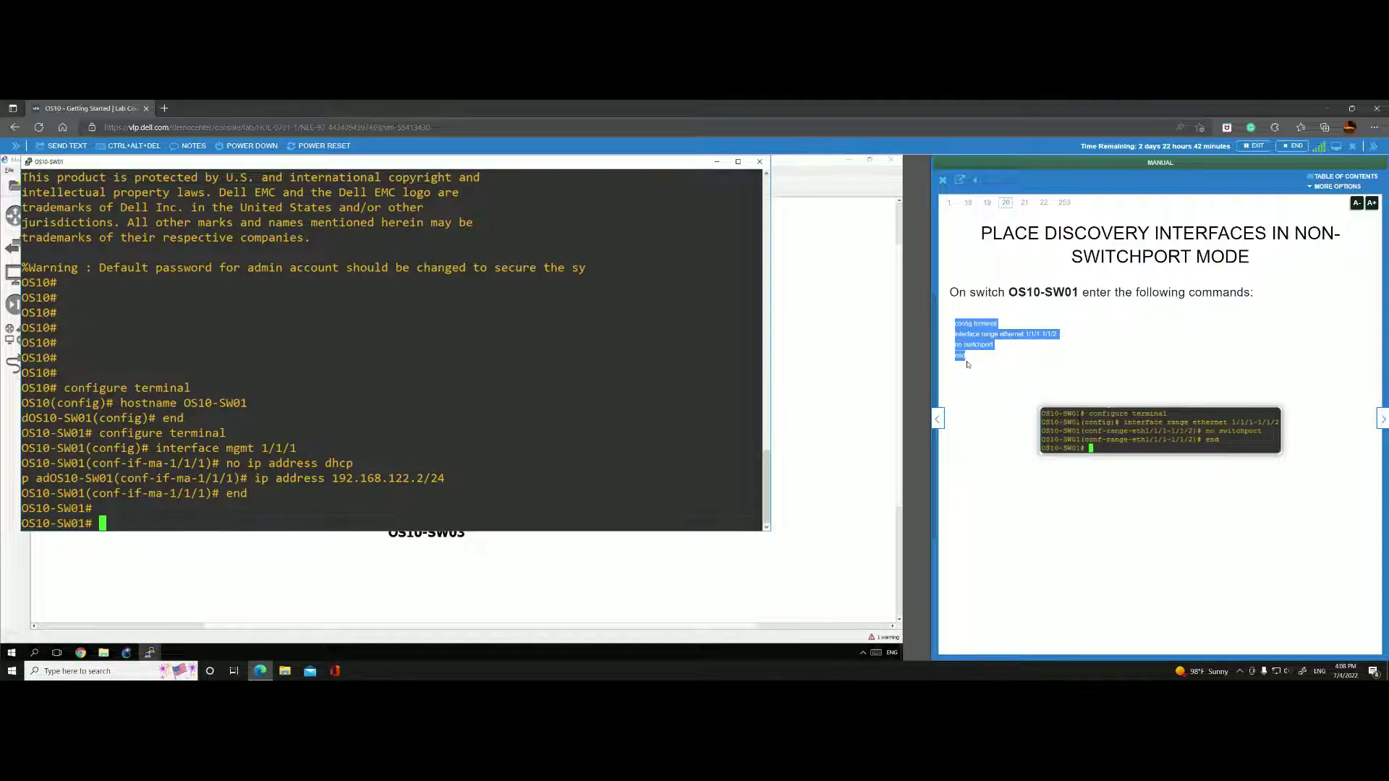
{"action": "left_click", "coordinate": [966, 365]}
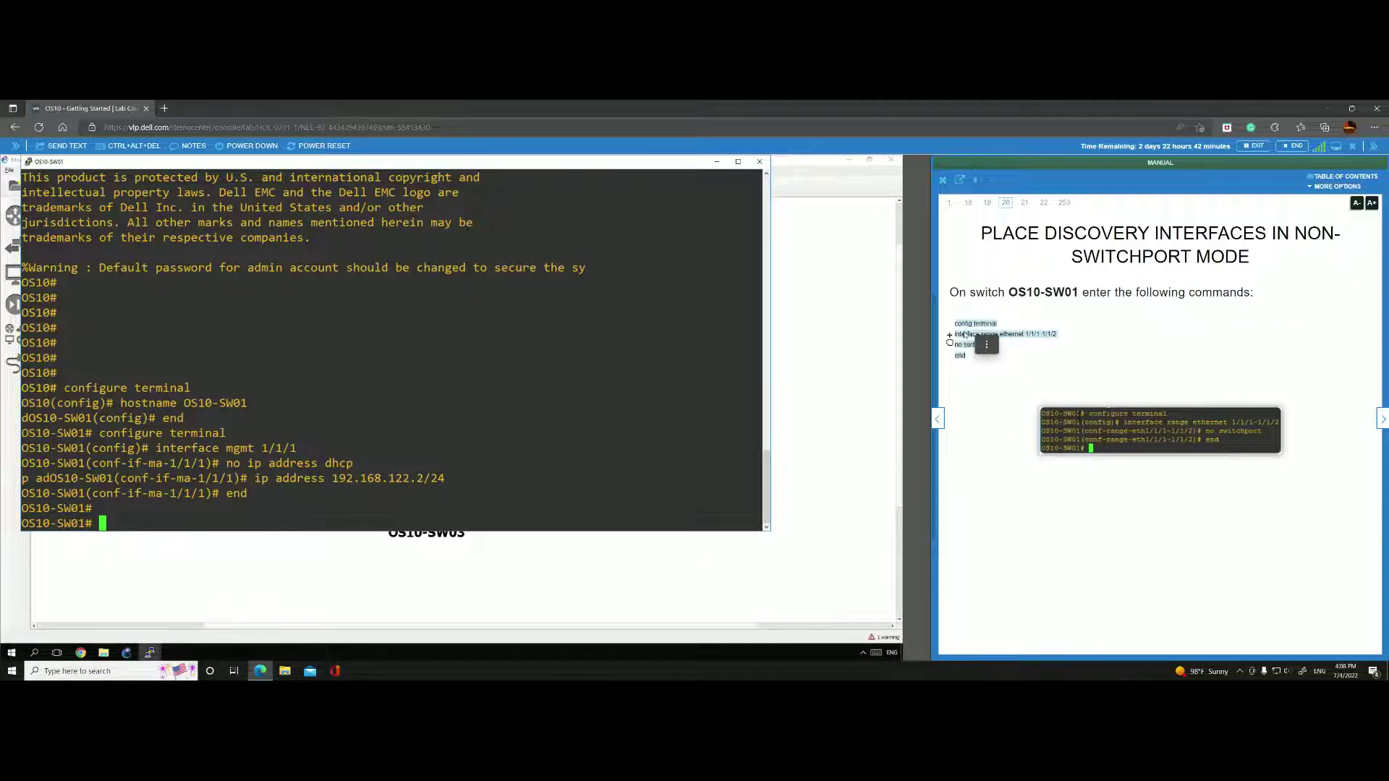
{"action": "left_click_drag", "start_coordinate": [964, 334], "coordinate": [115, 519]}
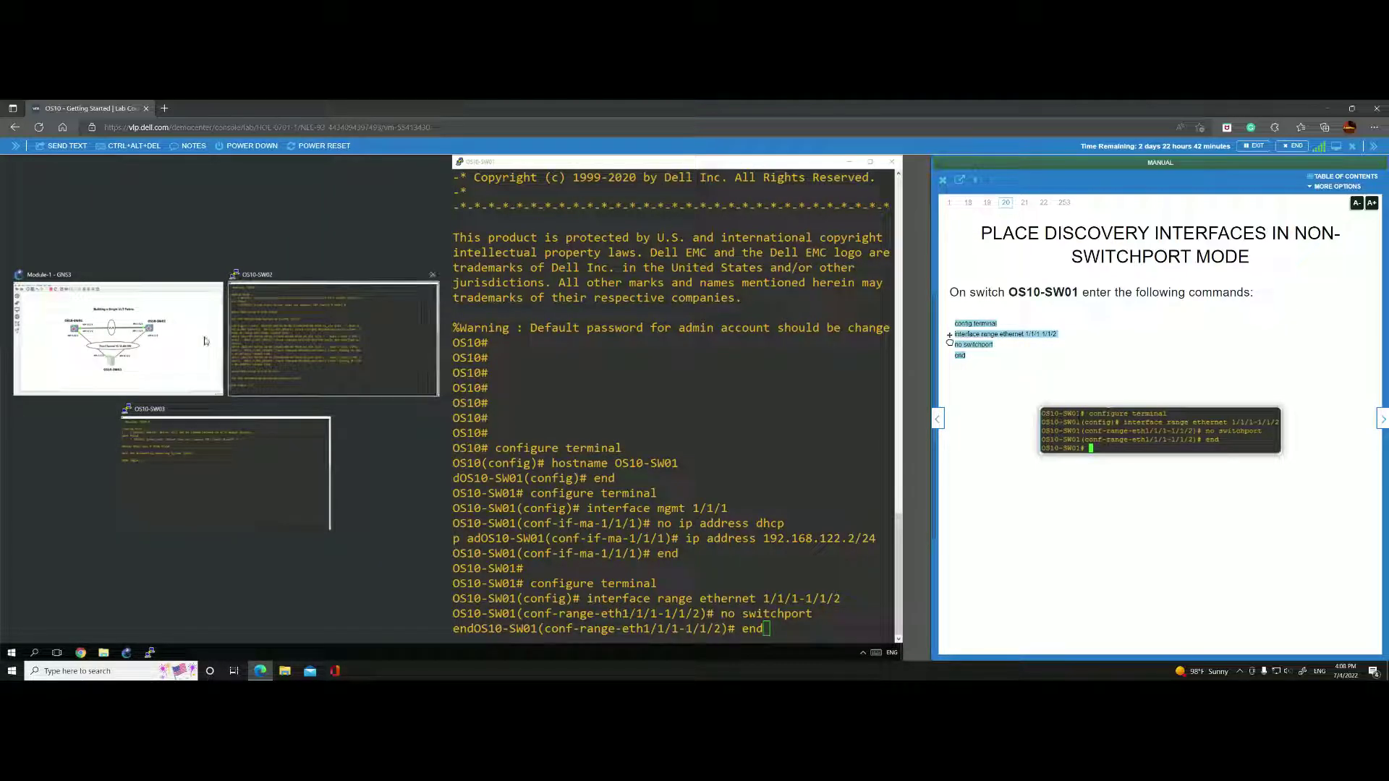
Snap GNS3 into the left half of the screen beside the OS10-SW01 console.
{"action": "left_click", "coordinate": [154, 372]}
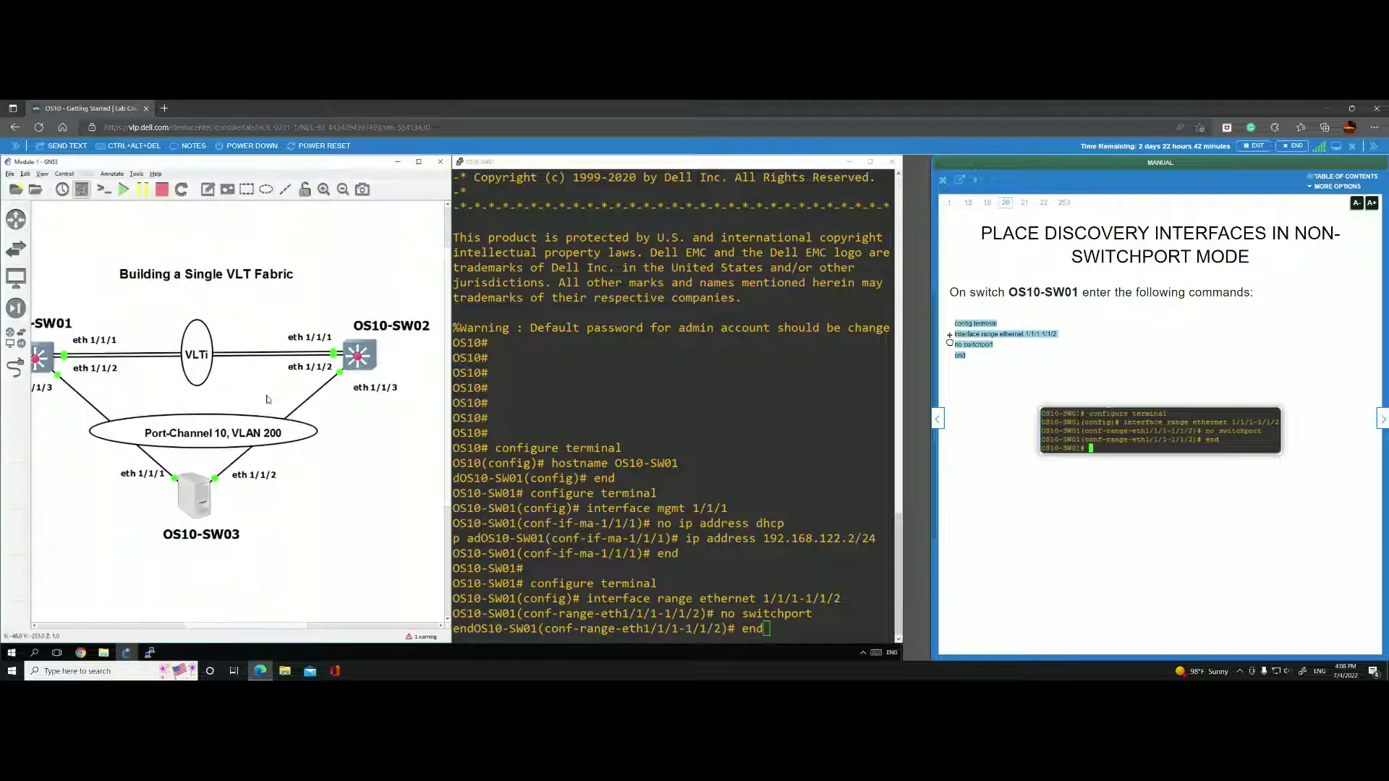
{"action": "left_click_drag", "start_coordinate": [282, 627], "coordinate": [259, 628]}
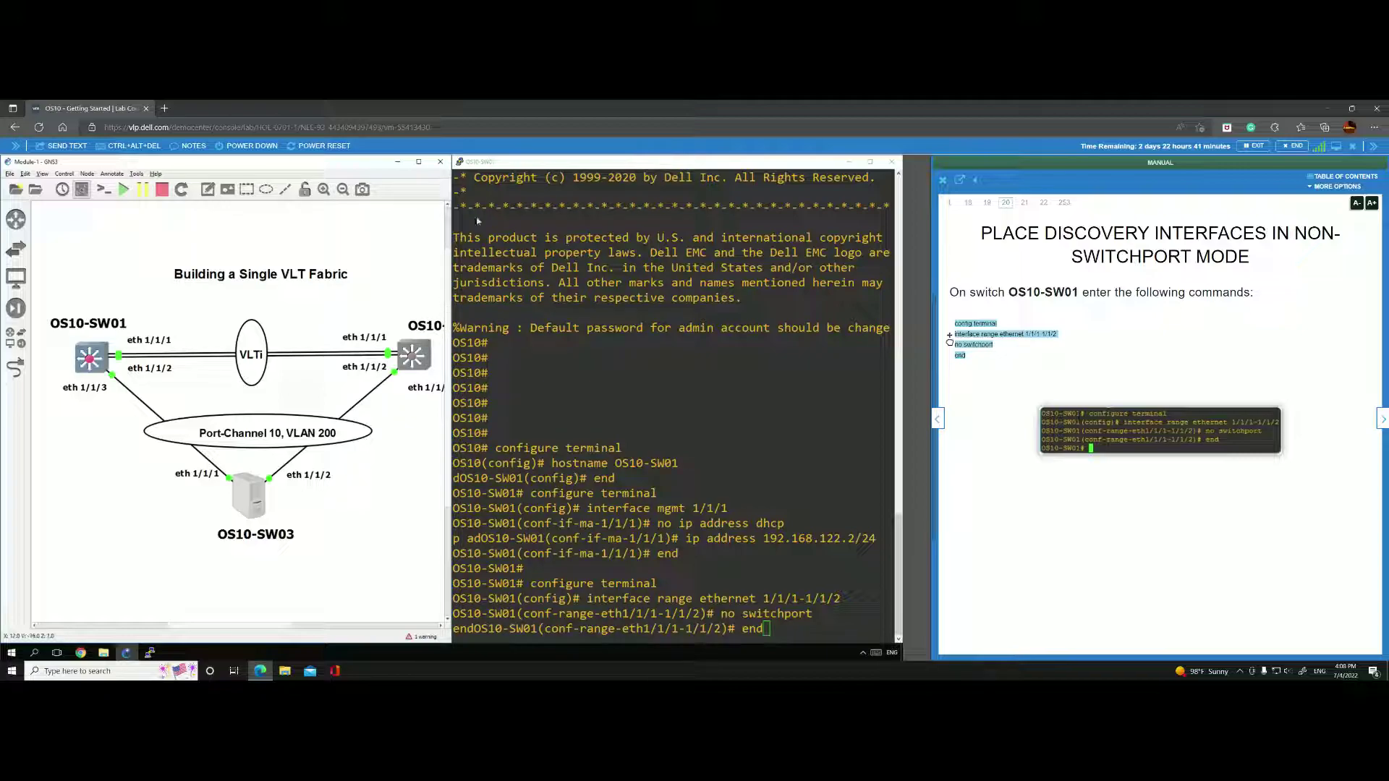
{"action": "left_click_drag", "start_coordinate": [507, 161], "coordinate": [541, 161]}
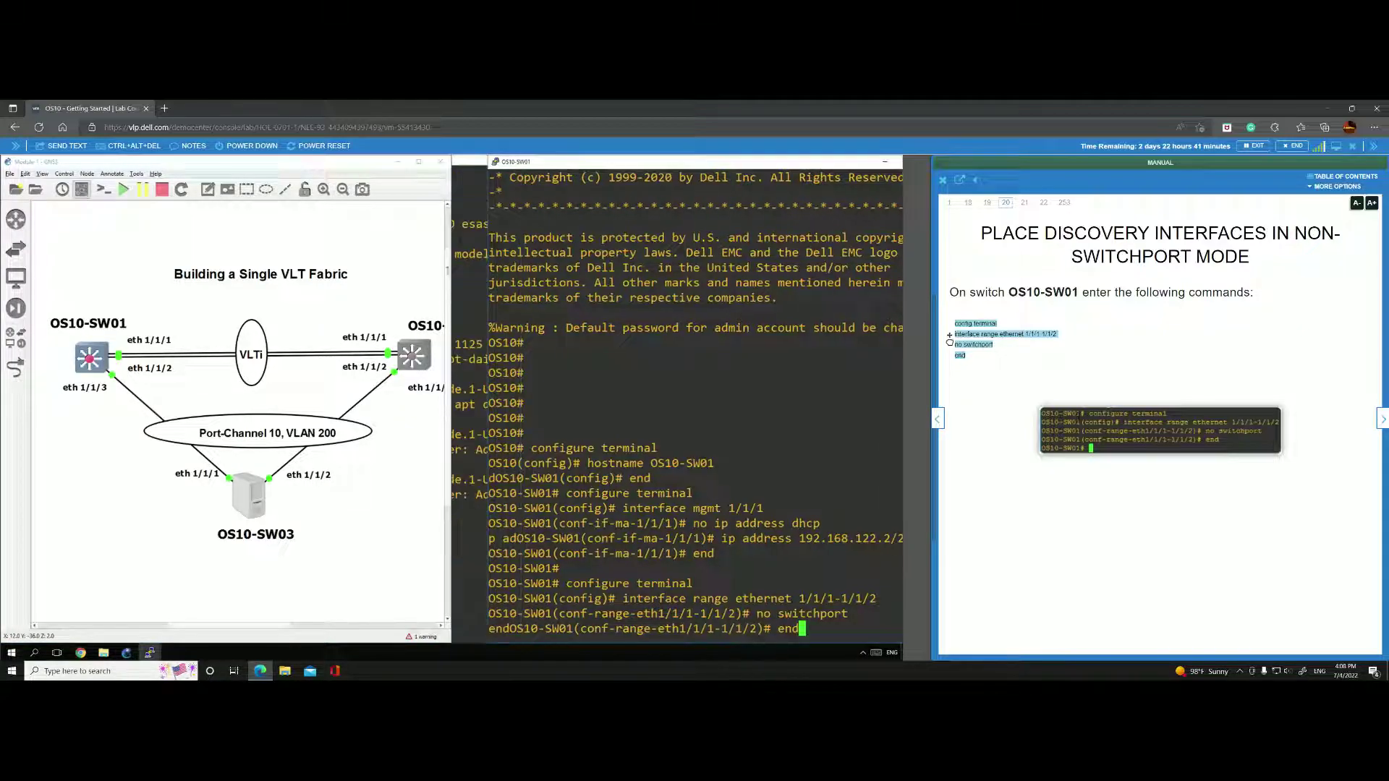
{"action": "left_click_drag", "start_coordinate": [237, 625], "coordinate": [244, 626]}
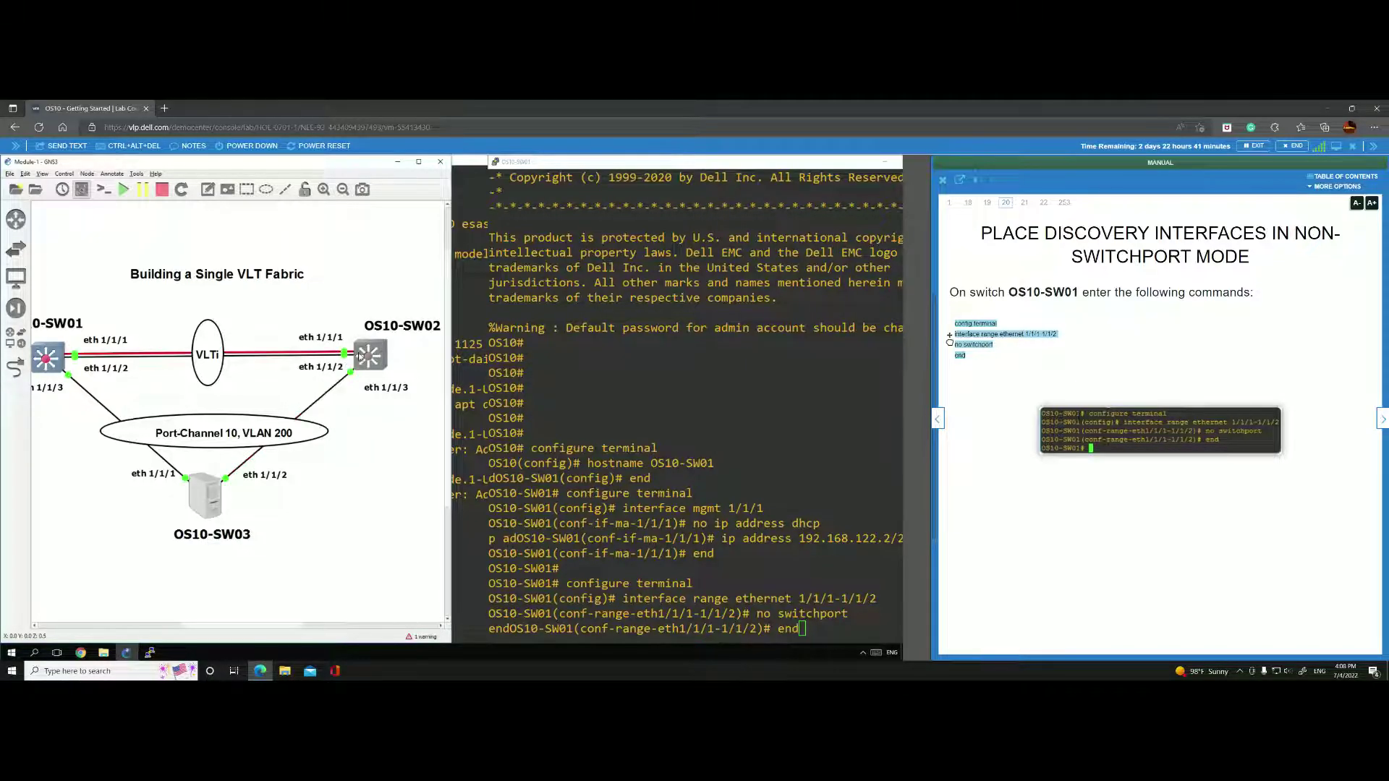
{"action": "mouse_move", "coordinate": [360, 356]}
Turn the manual to the VLT domain step and bring the console forward on the left.
{"action": "left_click", "coordinate": [1382, 422]}
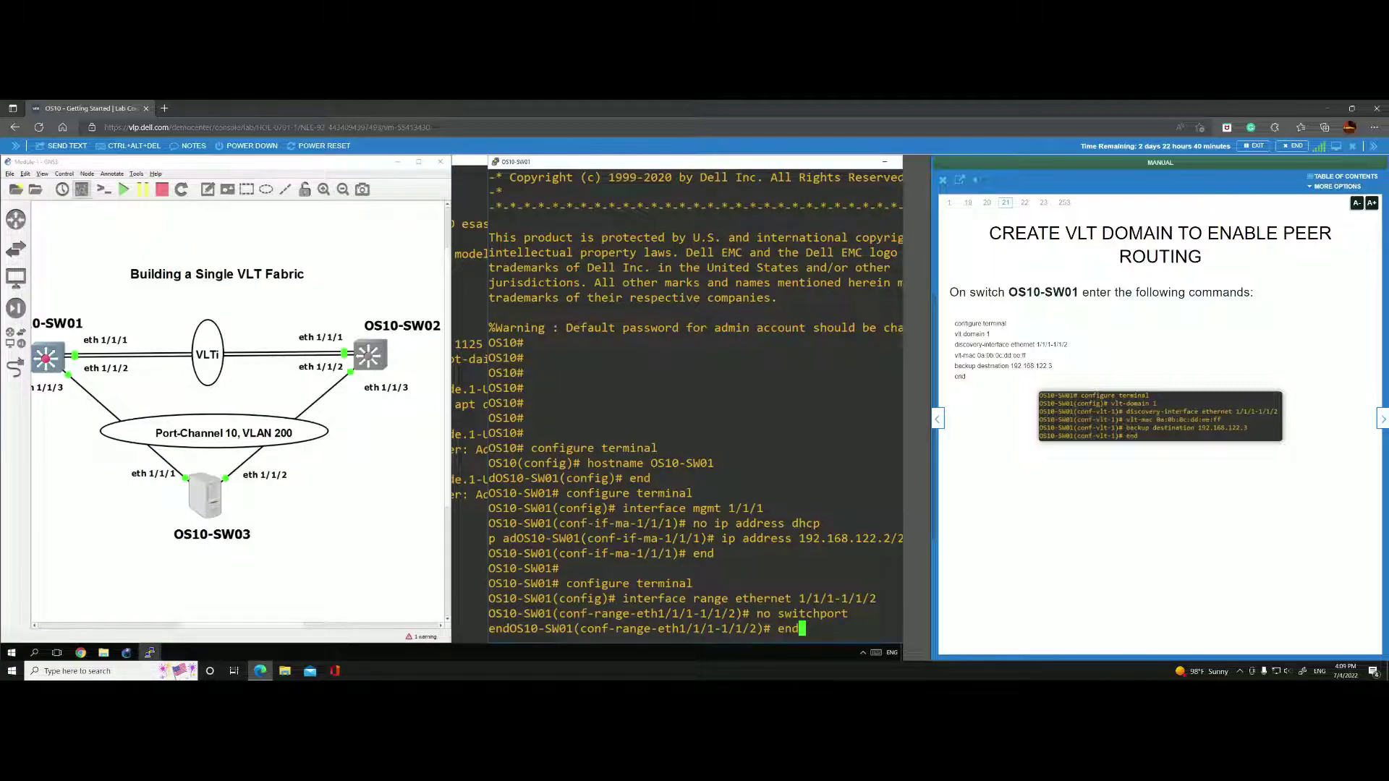
{"action": "left_click", "coordinate": [149, 652]}
{"action": "left_click_drag", "start_coordinate": [675, 164], "coordinate": [227, 206]}
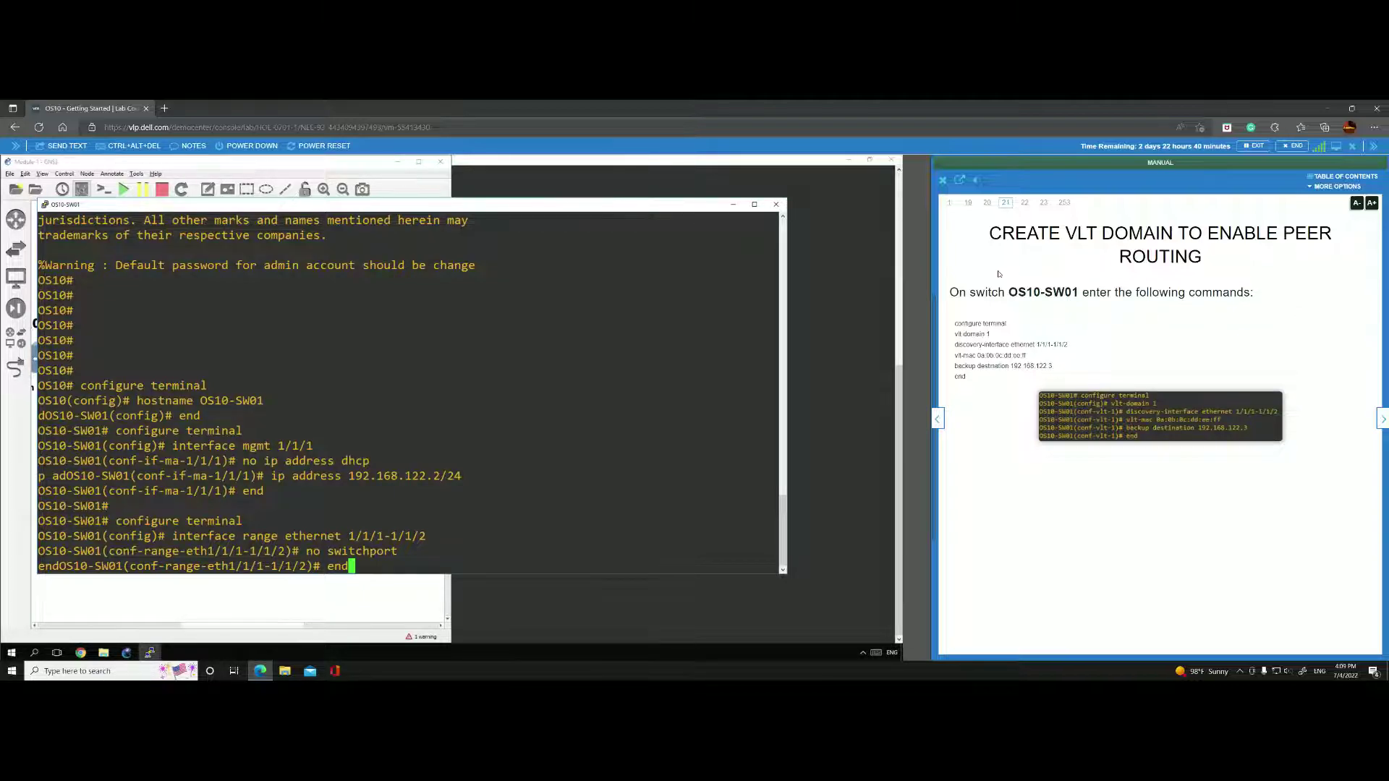
{"action": "left_click_drag", "start_coordinate": [955, 323], "coordinate": [1056, 370]}
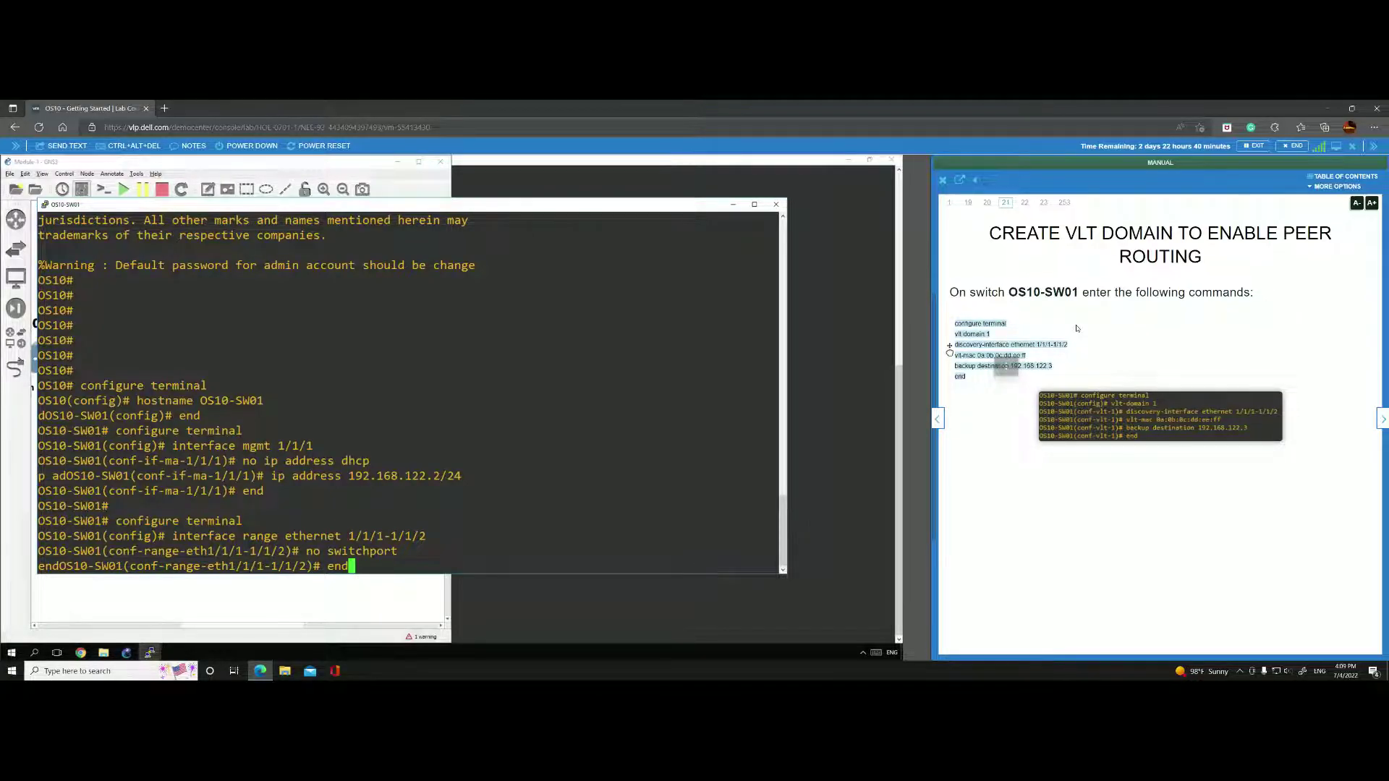
{"action": "left_click_drag", "start_coordinate": [1005, 367], "coordinate": [1017, 405]}
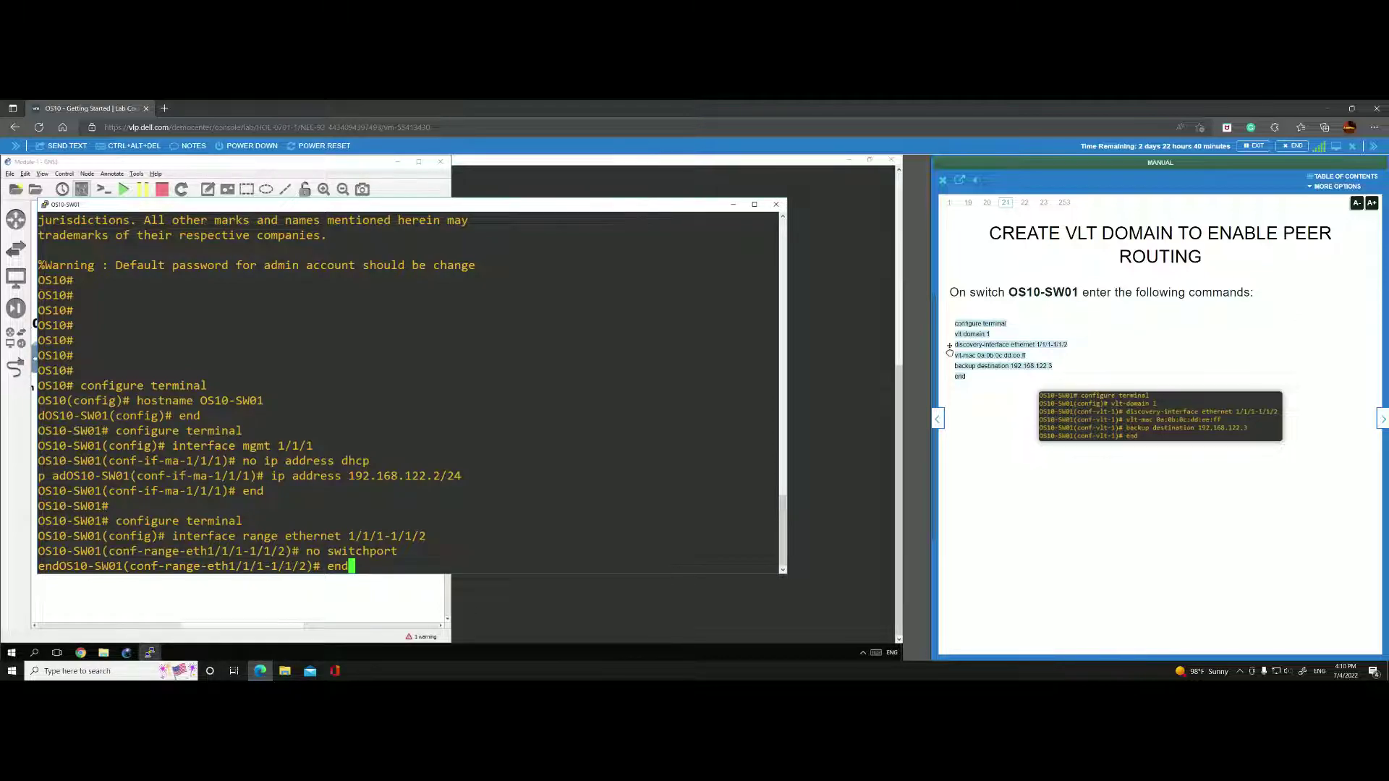
Create VLT domain 1 with discovery interfaces 1/1/1-1/1/2, MAC 0a:0b:0c:dd:ee:ff, backup 192.168.122.3.
{"action": "key", "text": "Return"}
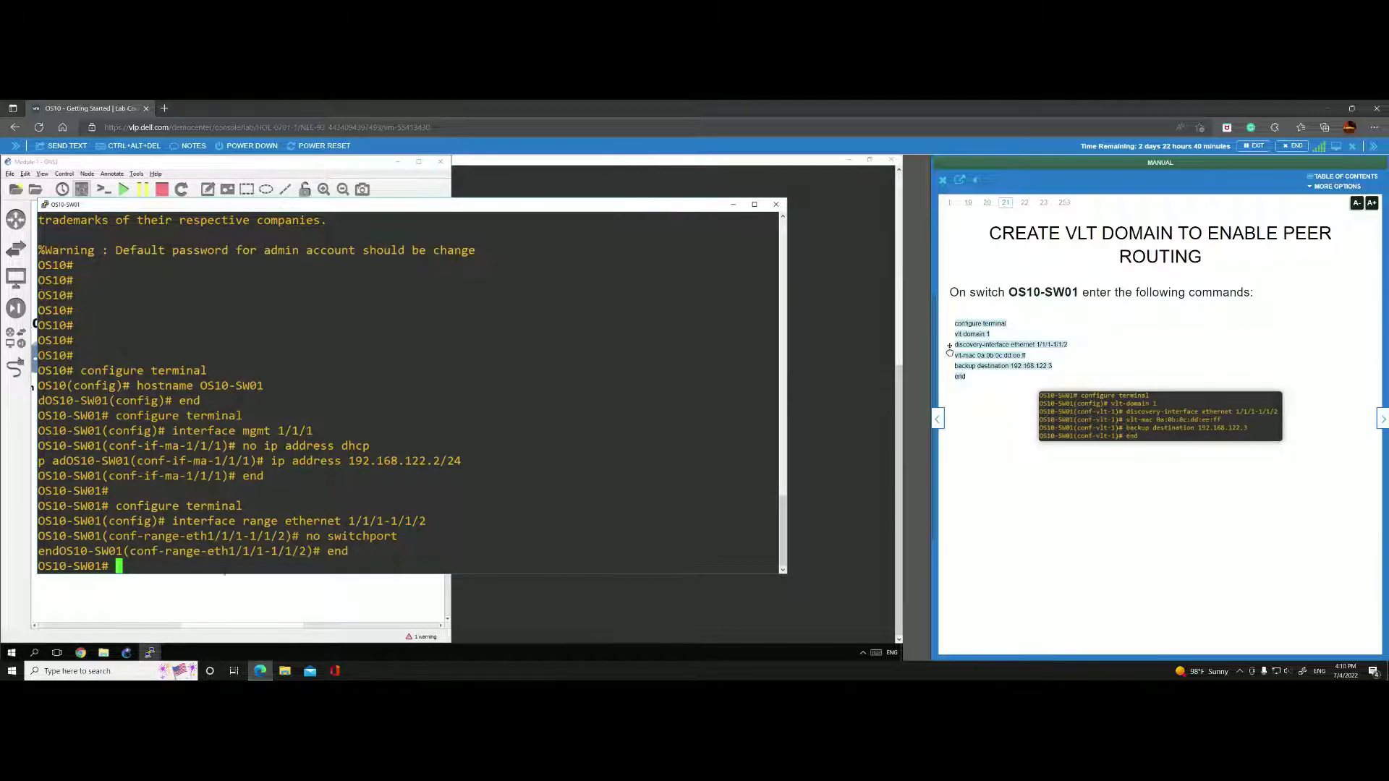
{"action": "left_click_drag", "start_coordinate": [974, 354], "coordinate": [191, 544]}
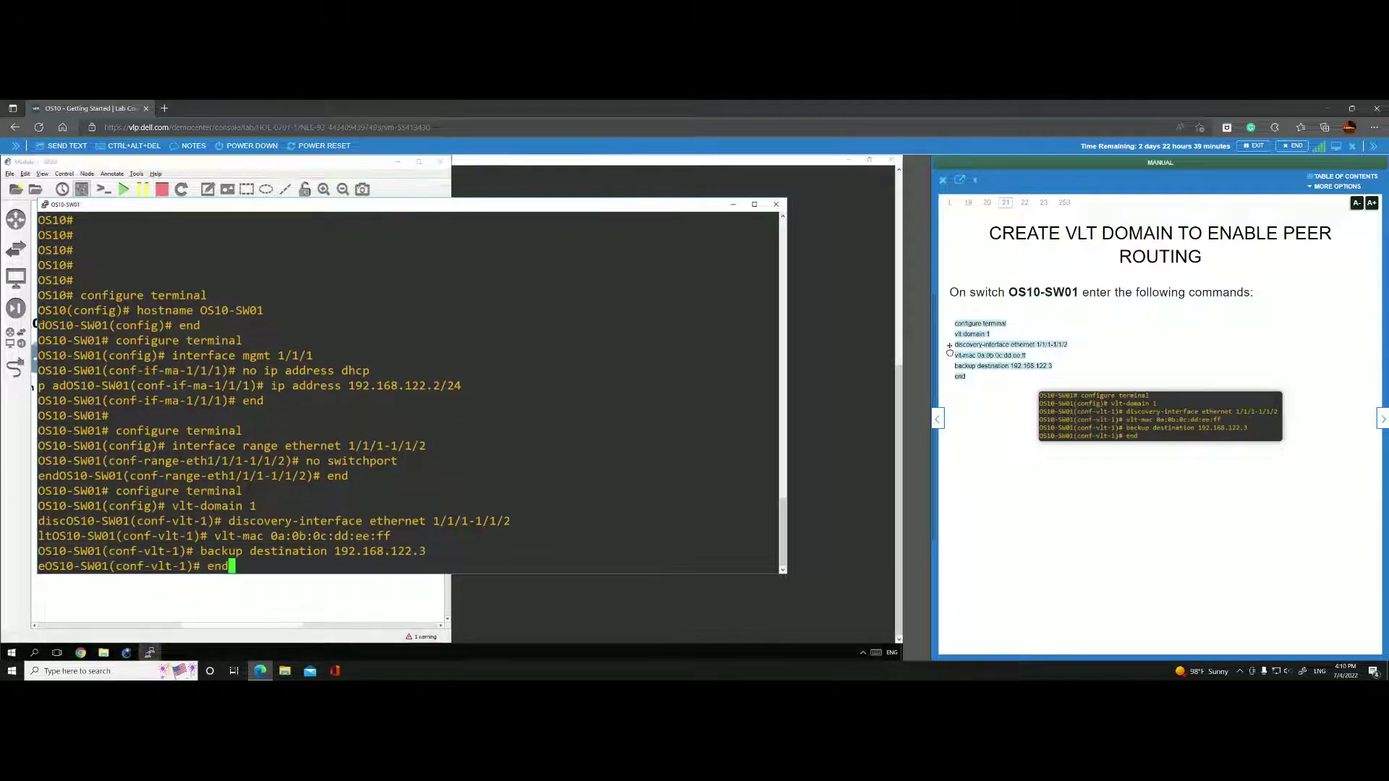
{"action": "left_click", "coordinate": [1028, 355]}
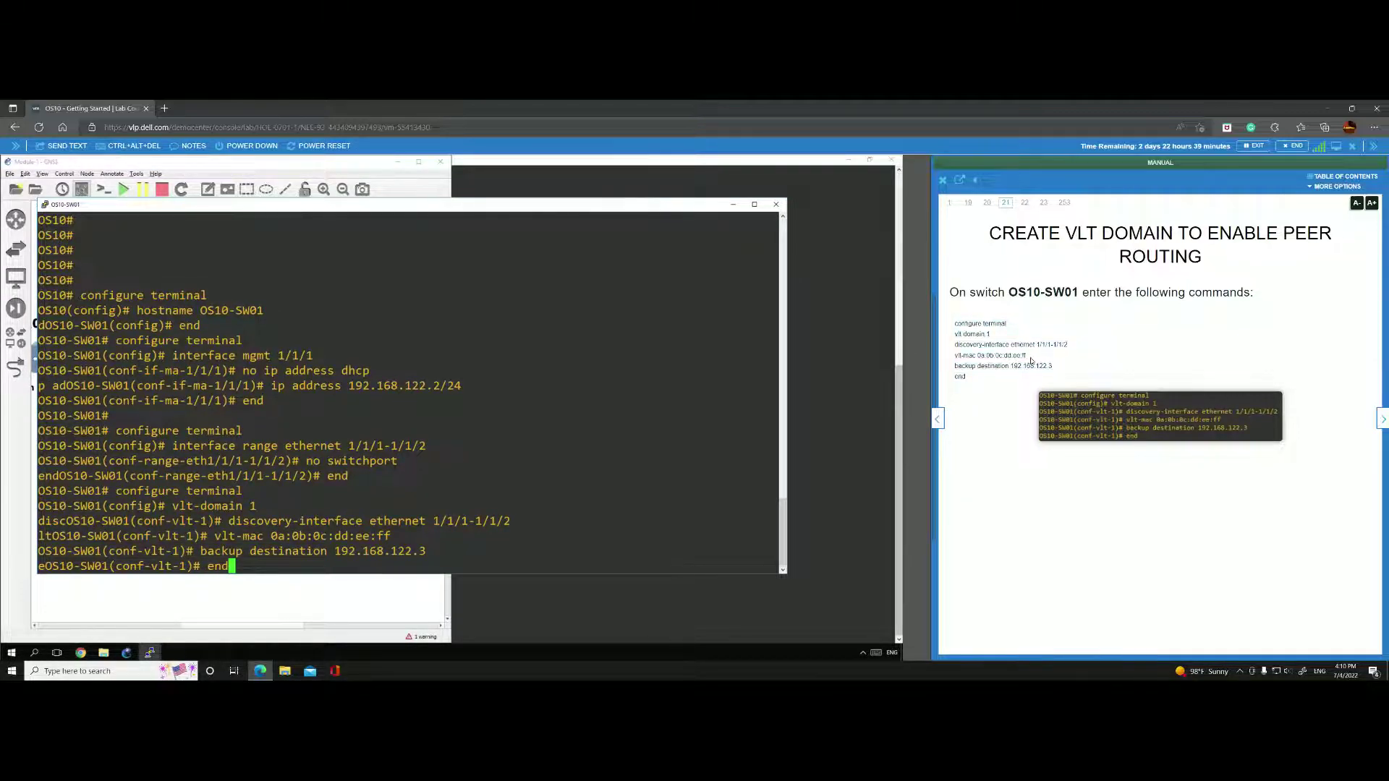
{"action": "left_click_drag", "start_coordinate": [1029, 356], "coordinate": [949, 354]}
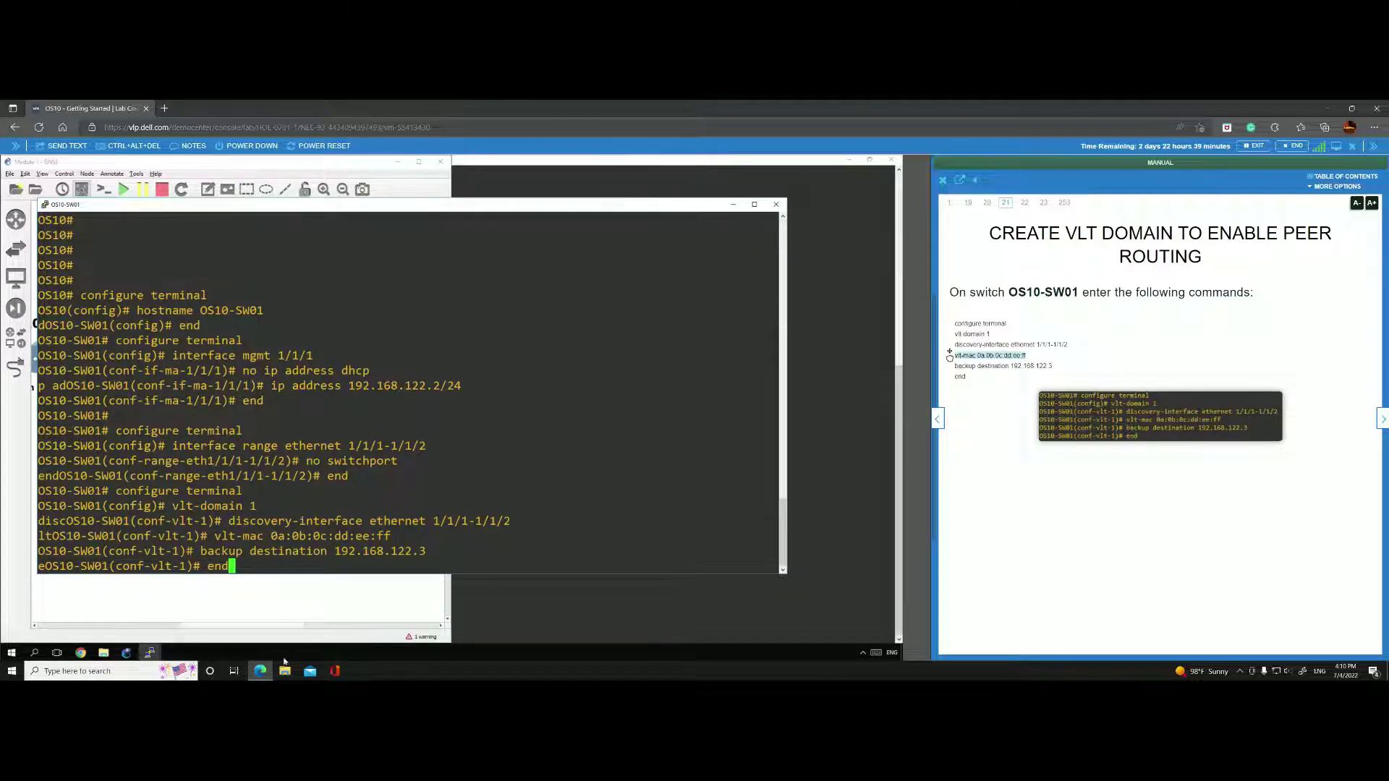
{"action": "left_click", "coordinate": [290, 587]}
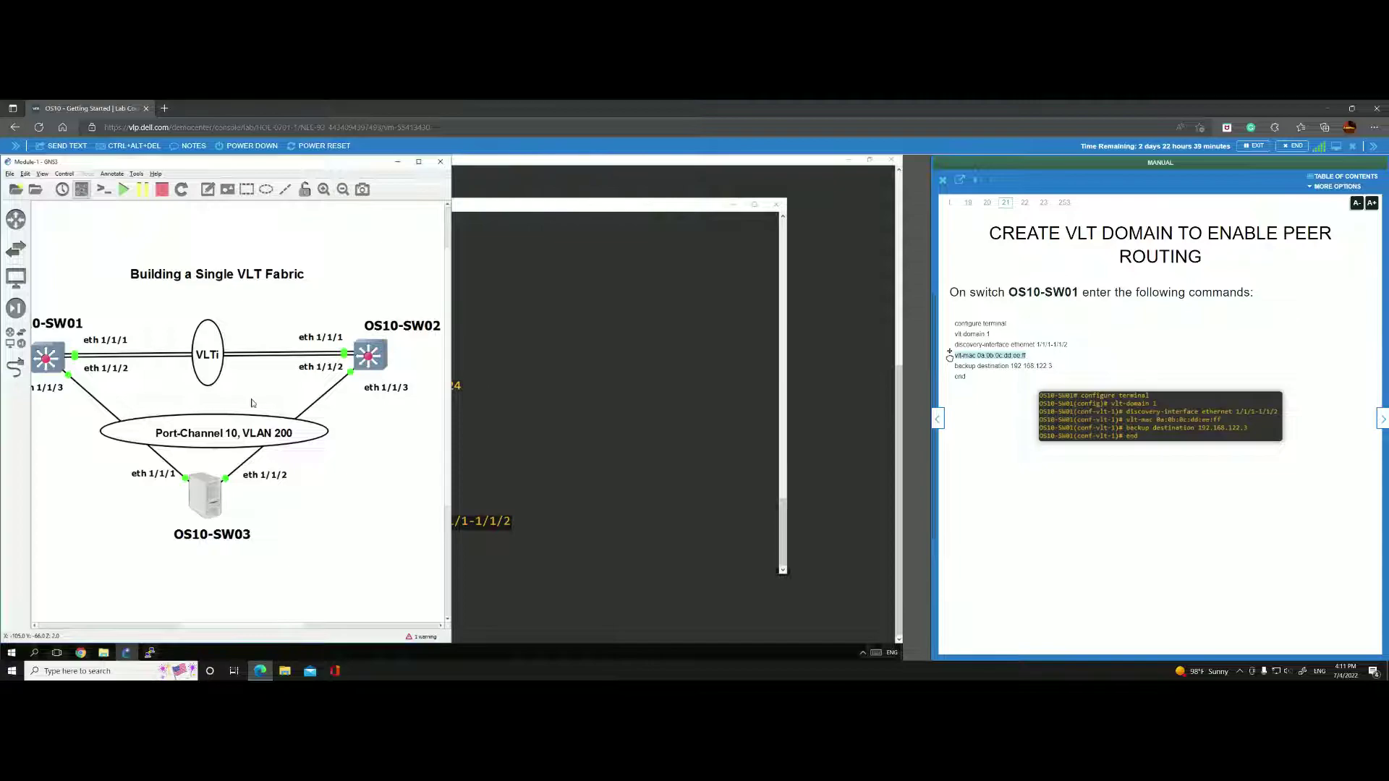
Add interface VLAN 200 at 10.1.1.252/24 and trunk port-channel 10 as VLT port-channel 10.
{"action": "left_click", "coordinate": [615, 383]}
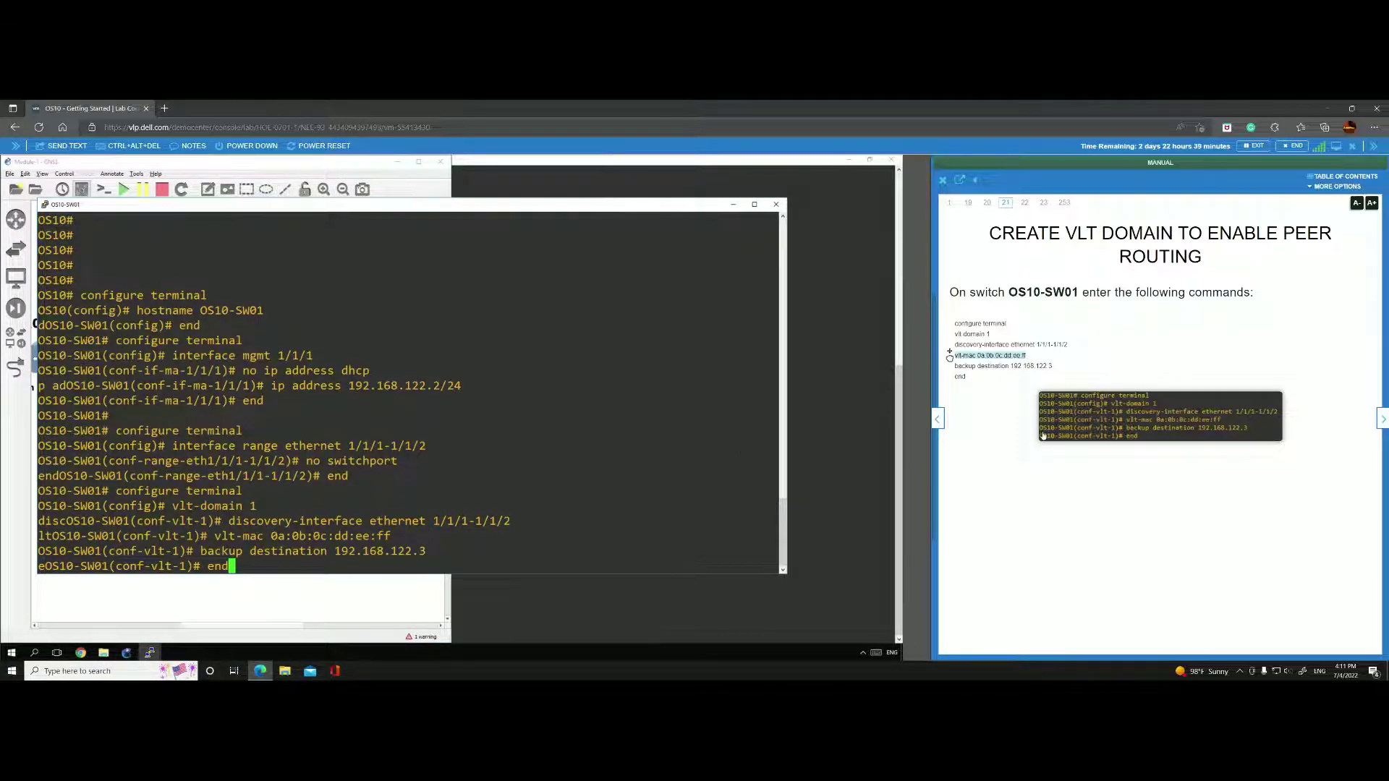
{"action": "left_click", "coordinate": [1382, 421]}
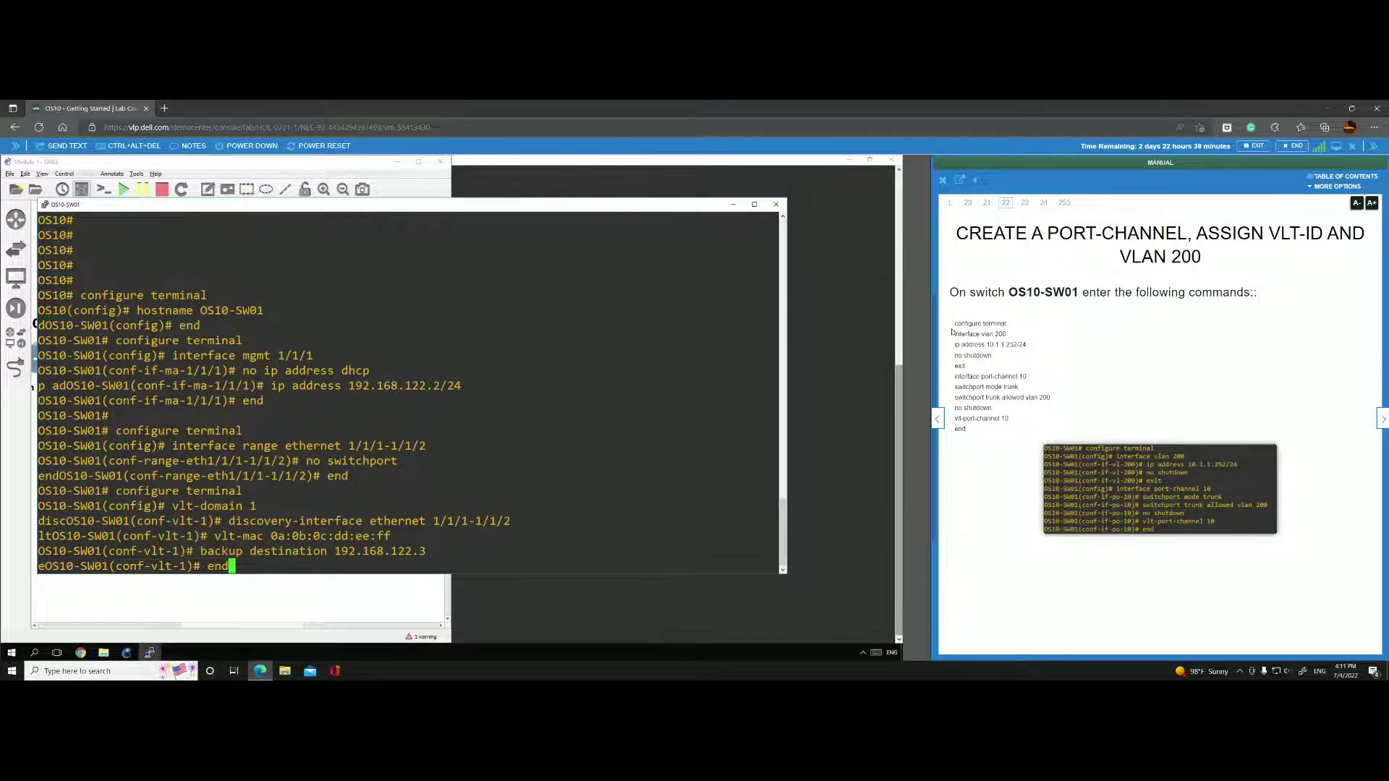
{"action": "left_click_drag", "start_coordinate": [955, 323], "coordinate": [383, 532]}
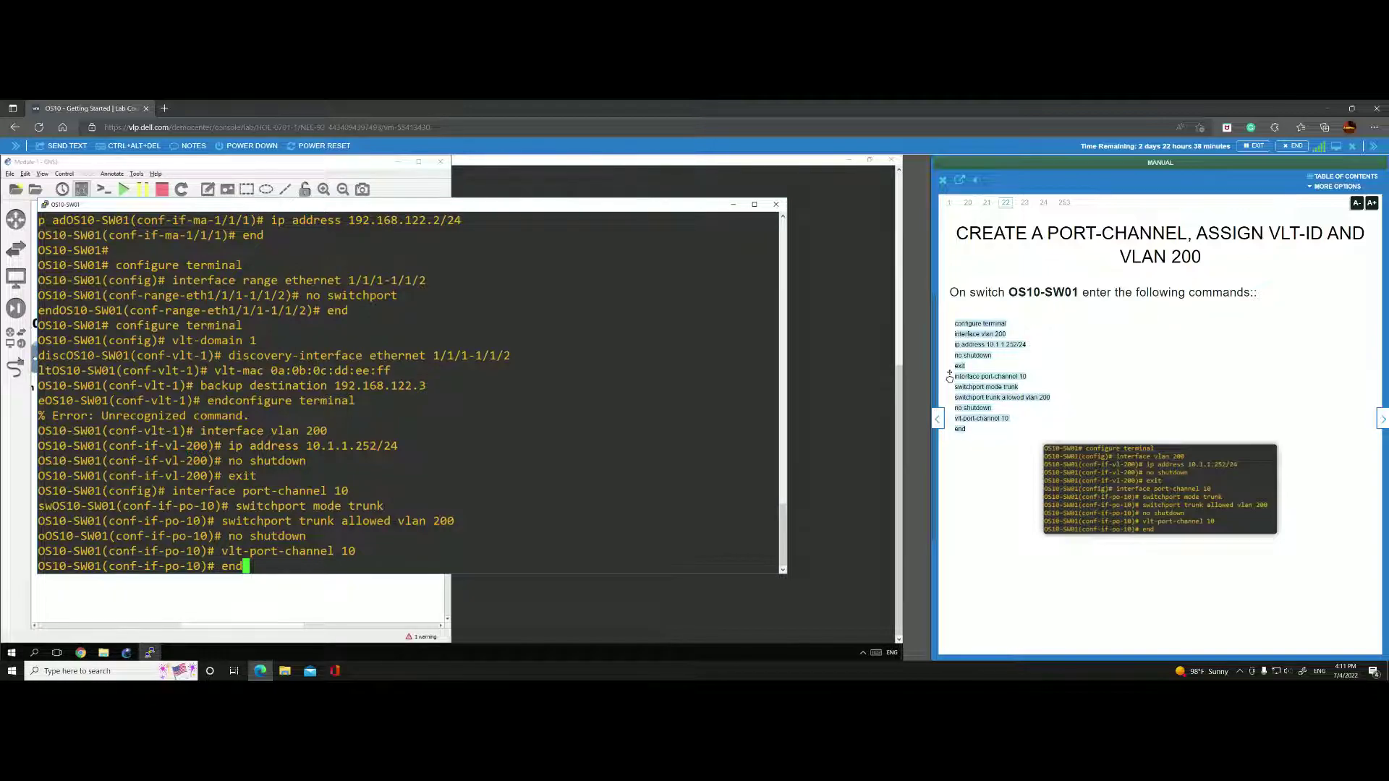
{"action": "key", "text": "Return"}
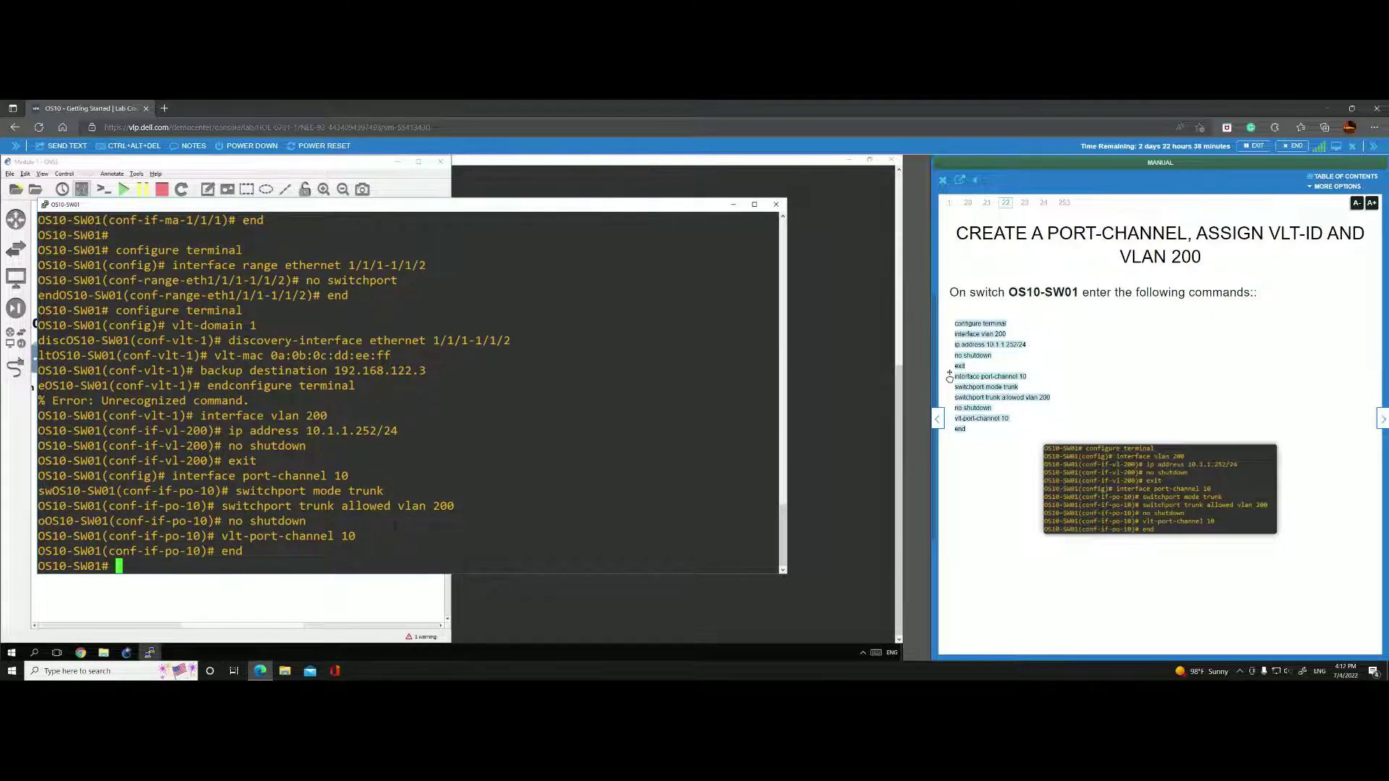
Display OS10-SW01's running configuration to confirm VLAN 200 and port-channel10.
{"action": "type", "text": "show control-plane"}
{"action": "key", "text": "Return"}
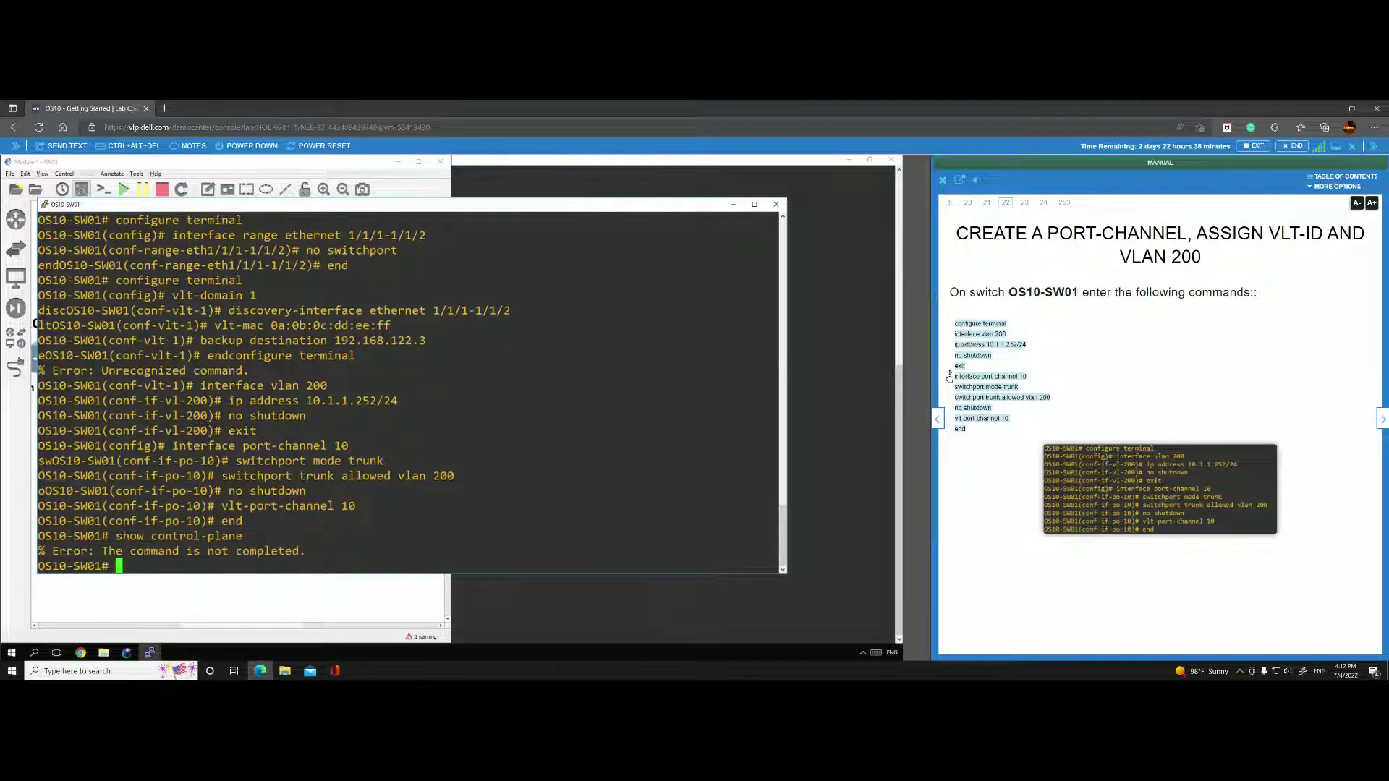
{"action": "type", "text": "show config"}
{"action": "key", "text": "Return"}
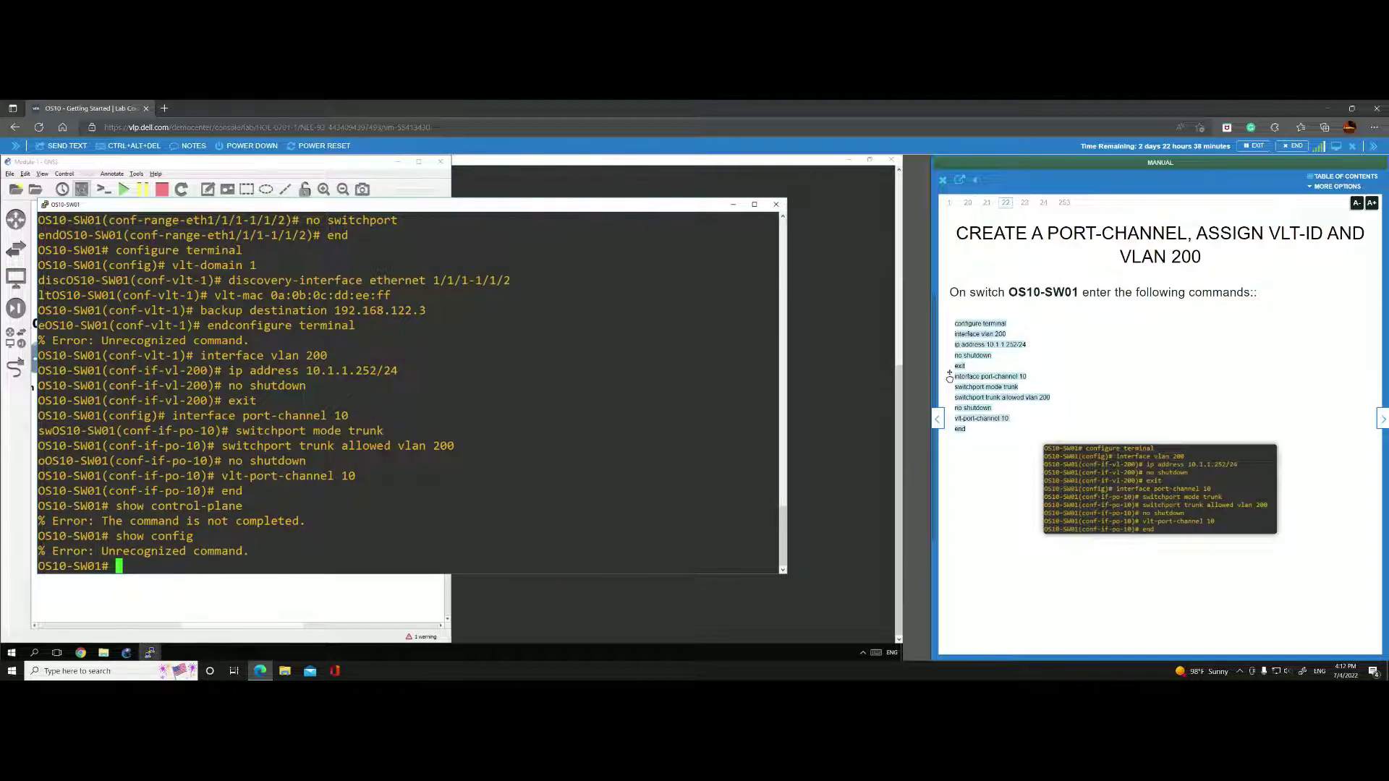
{"action": "type", "text": "running-configuration"}
{"action": "key", "text": "Return"}
{"action": "key", "text": "Return"}
{"action": "key", "text": "Return"}
{"action": "key", "text": "Return"}
{"action": "key", "text": "Return"}
{"action": "key", "text": "Return"}
{"action": "key", "text": "Return"}
{"action": "key", "text": "Return"}
{"action": "key", "text": "Return"}
{"action": "key", "text": "Return"}
{"action": "key", "text": "Return"}
{"action": "key", "text": "Return"}
{"action": "key", "text": "Return"}
{"action": "key", "text": "Return"}
{"action": "key", "text": "Return"}
{"action": "key", "text": "Return"}
{"action": "key", "text": "Return"}
{"action": "key", "text": "Return"}
{"action": "key", "text": "Return"}
{"action": "key", "text": "Return"}
{"action": "key", "text": "Return"}
{"action": "key", "text": "Return"}
{"action": "key", "text": "Return"}
{"action": "key", "text": "Return"}
{"action": "key", "text": "Return"}
{"action": "key", "text": "Return"}
{"action": "key", "text": "Return"}
{"action": "key", "text": "Return"}
{"action": "key", "text": "Return"}
{"action": "key", "text": "Return"}
{"action": "key", "text": "Return"}
{"action": "key", "text": "Return"}
{"action": "key", "text": "Return"}
{"action": "key", "text": "Return"}
{"action": "key", "text": "Return"}
{"action": "key", "text": "Return"}
{"action": "key", "text": "Return"}
{"action": "key", "text": "Return"}
{"action": "key", "text": "Return"}
{"action": "key", "text": "Return"}
{"action": "key", "text": "Return"}
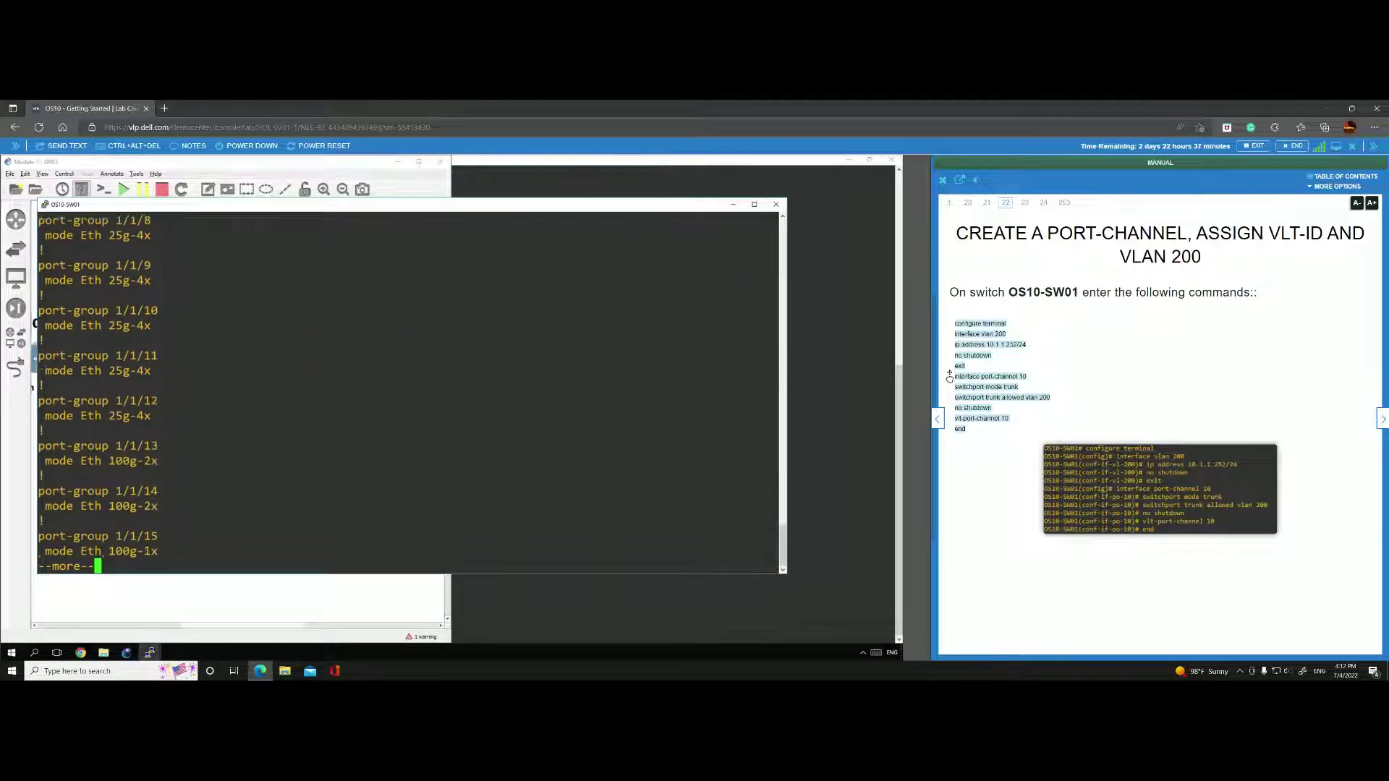
{"action": "key", "text": "Return"}
{"action": "key", "text": "Return"}
{"action": "key", "text": "Return"}
{"action": "key", "text": "Return"}
{"action": "key", "text": "Return"}
{"action": "key", "text": "Return"}
{"action": "key", "text": "Return"}
{"action": "key", "text": "Return"}
{"action": "key", "text": "Return"}
{"action": "key", "text": "Return"}
{"action": "key", "text": "Return"}
{"action": "key", "text": "Return"}
{"action": "key", "text": "Return"}
{"action": "key", "text": "Return"}
{"action": "key", "text": "Return"}
{"action": "key", "text": "Return"}
{"action": "key", "text": "Return"}
{"action": "key", "text": "Return"}
{"action": "key", "text": "Return"}
{"action": "key", "text": "Return"}
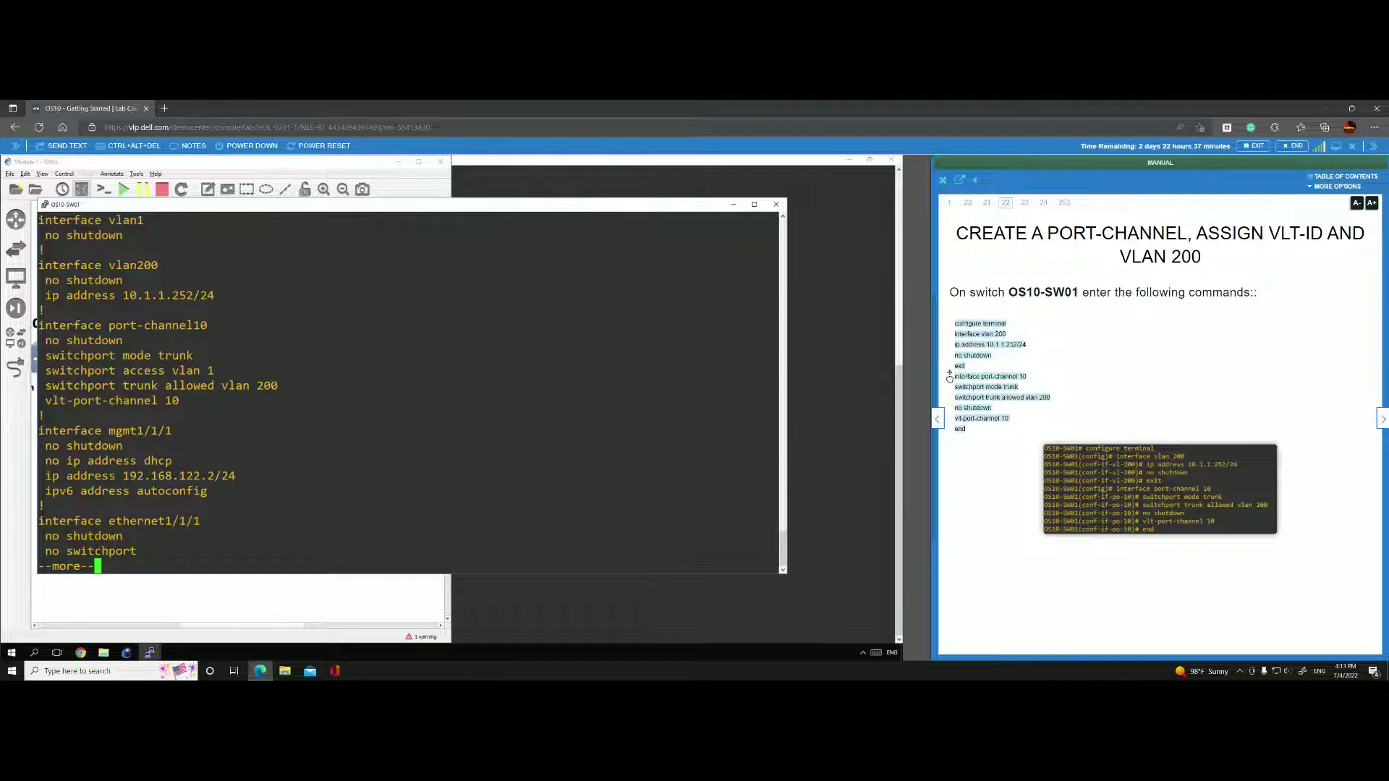
{"action": "left_click", "coordinate": [1382, 419]}
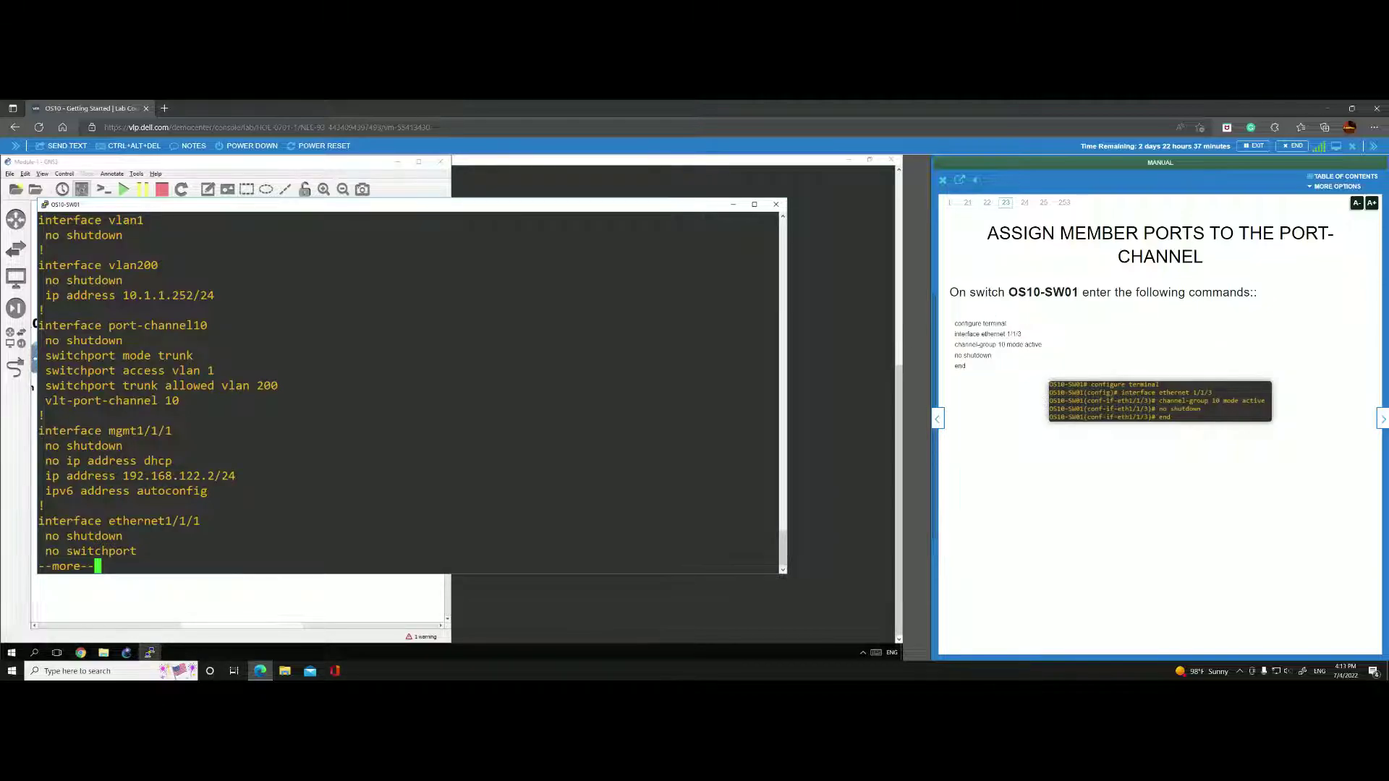
Add ethernet 1/1/3 to channel-group 10 in active mode and enable it.
{"action": "key", "text": "q"}
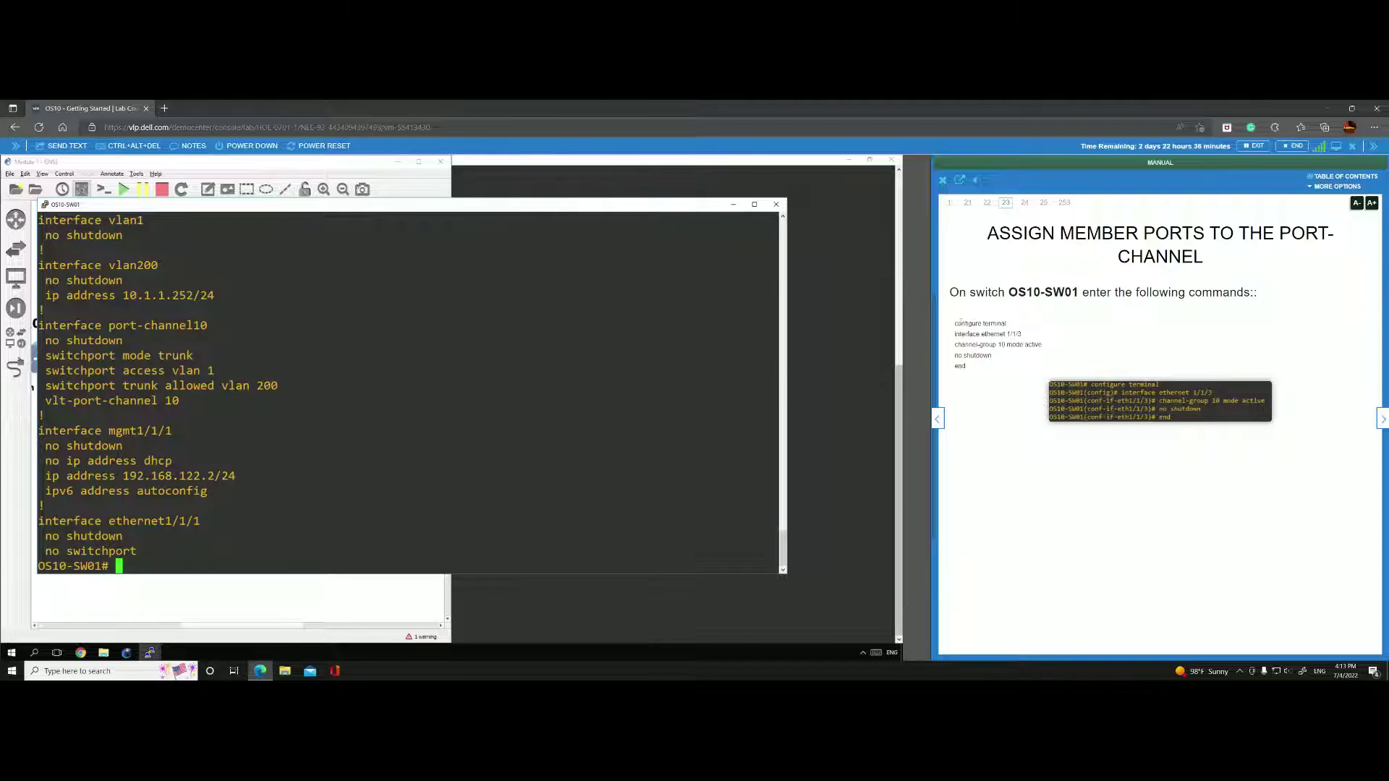
{"action": "left_click_drag", "start_coordinate": [955, 322], "coordinate": [192, 543]}
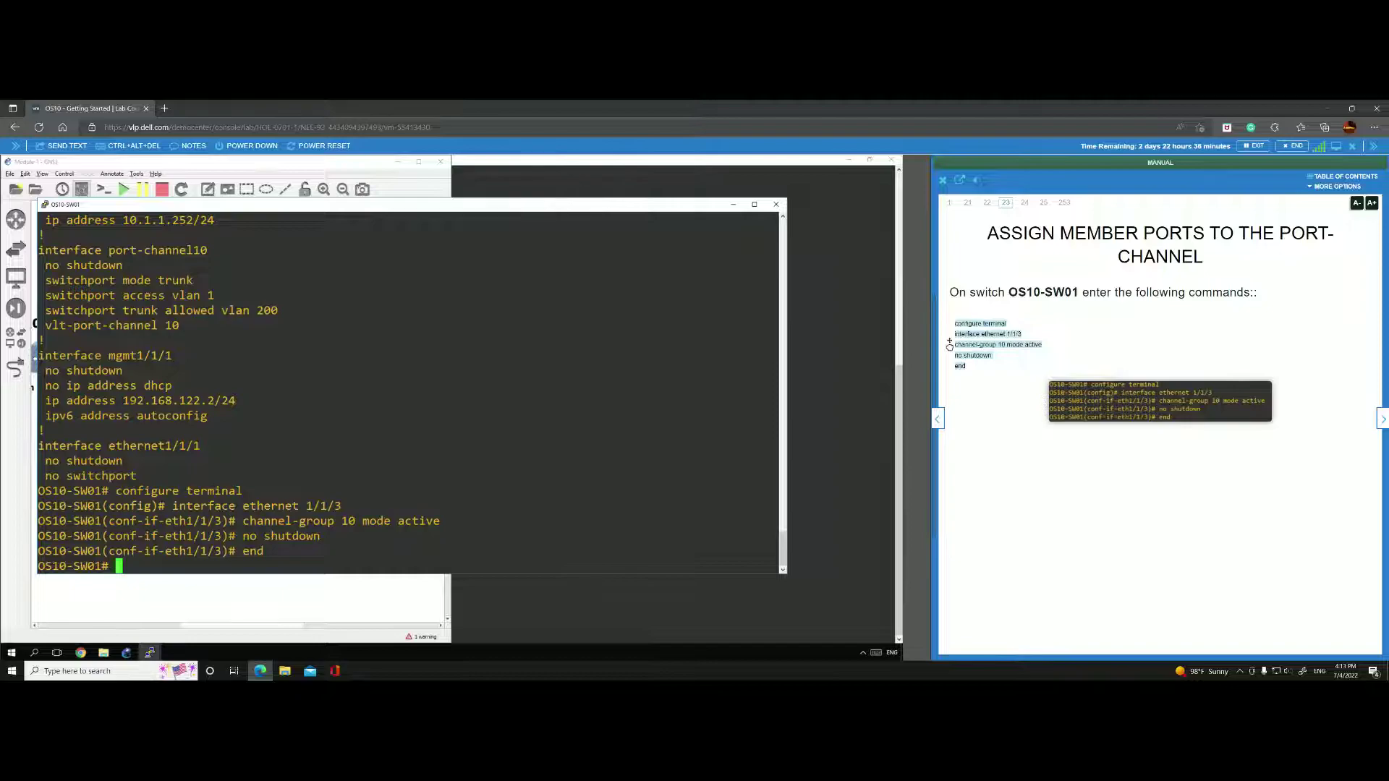
{"action": "left_click", "coordinate": [232, 608]}
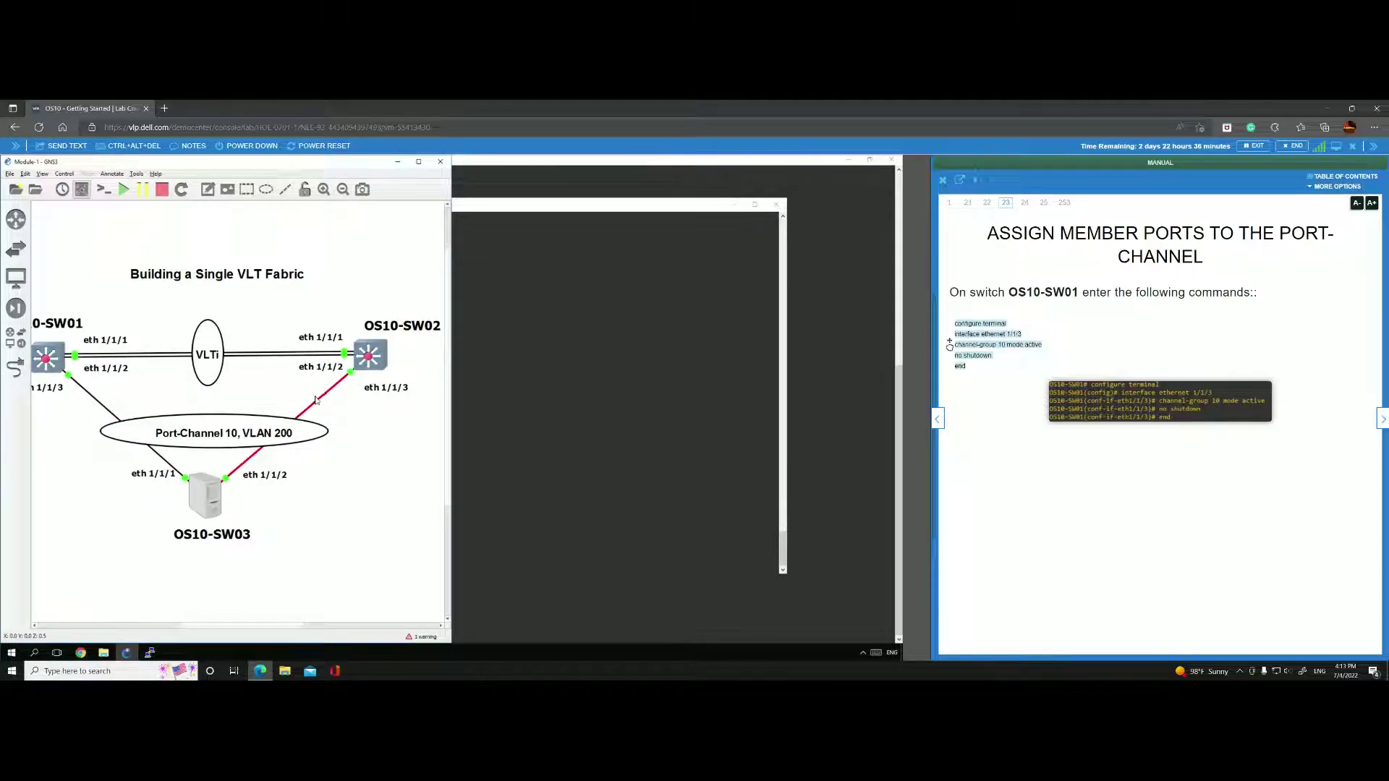
Paste the manual's VRRP commands into OS10-SW01, setting VLAN 200 group 200 to virtual address 10.1.1.254.
{"action": "left_click", "coordinate": [1382, 418]}
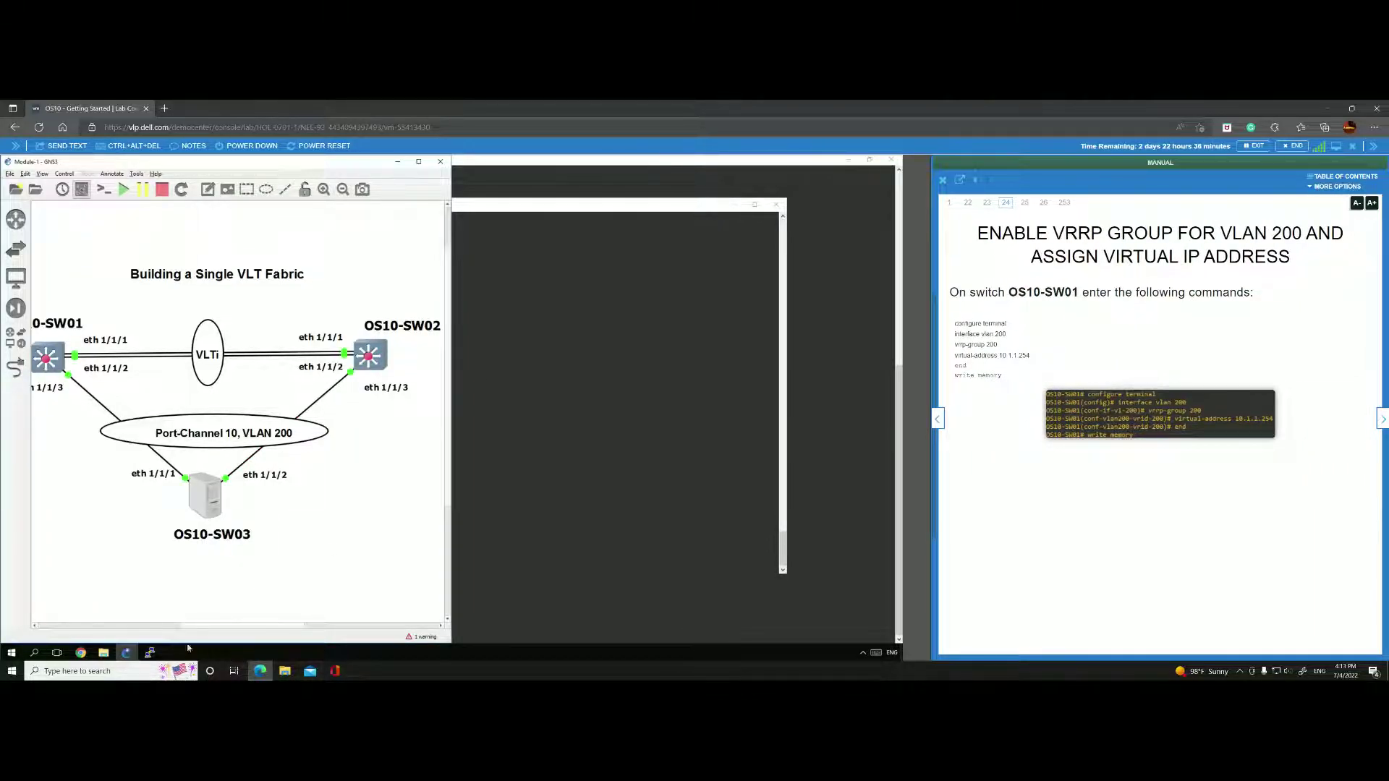
{"action": "left_click", "coordinate": [150, 652]}
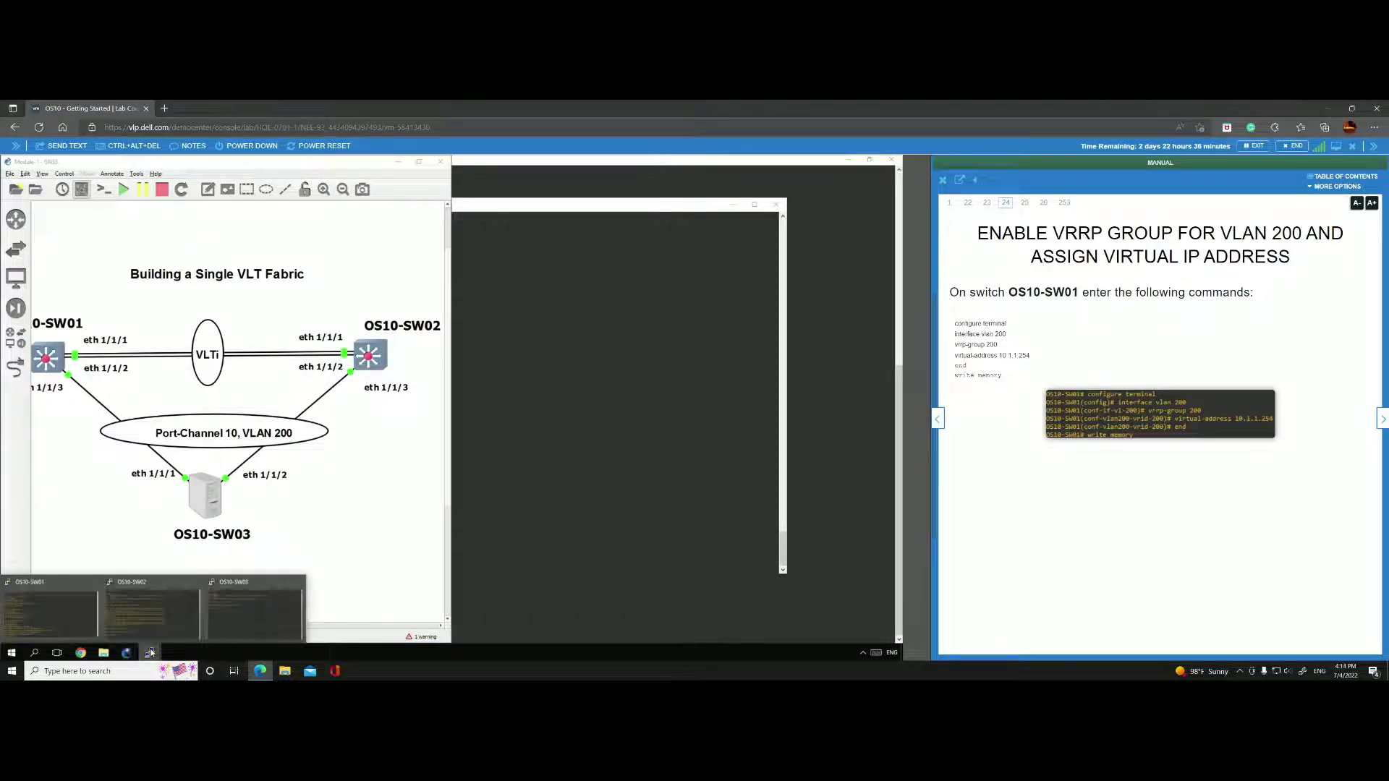
{"action": "left_click", "coordinate": [76, 592]}
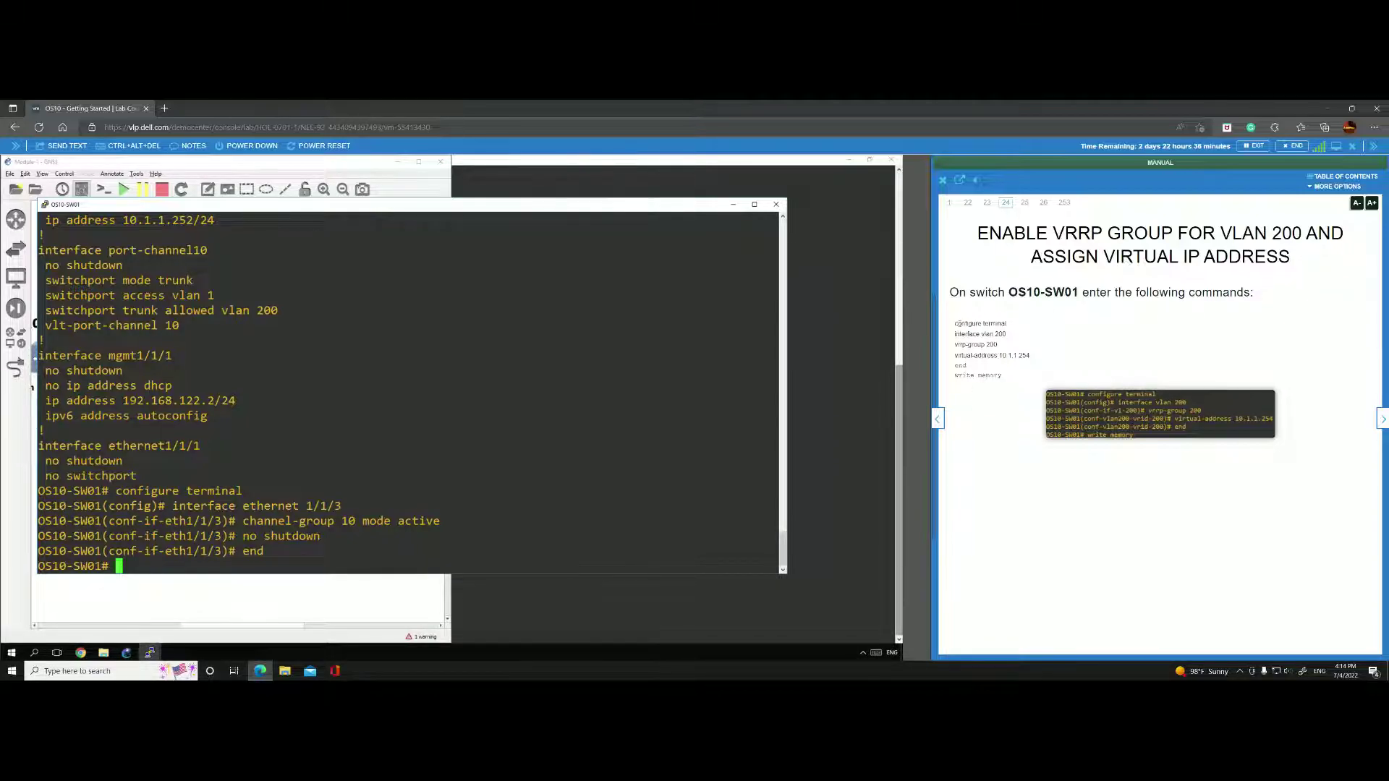
{"action": "left_click_drag", "start_coordinate": [953, 327], "coordinate": [1030, 356]}
{"action": "left_click", "coordinate": [981, 335]}
{"action": "left_click_drag", "start_coordinate": [953, 323], "coordinate": [1002, 391]}
{"action": "left_click", "coordinate": [1128, 356], "text": "shift"}
{"action": "left_click_drag", "start_coordinate": [966, 331], "coordinate": [153, 558]}
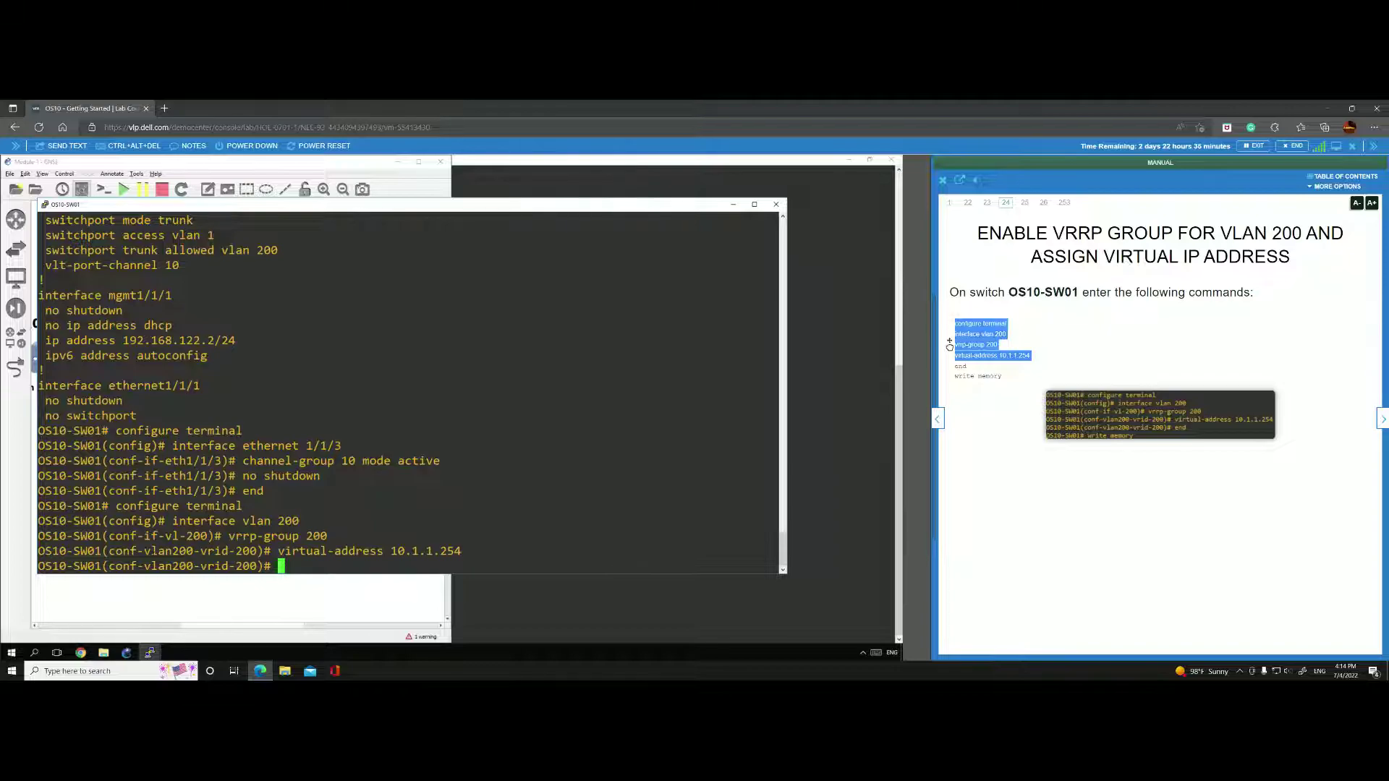
{"action": "key", "text": "Return"}
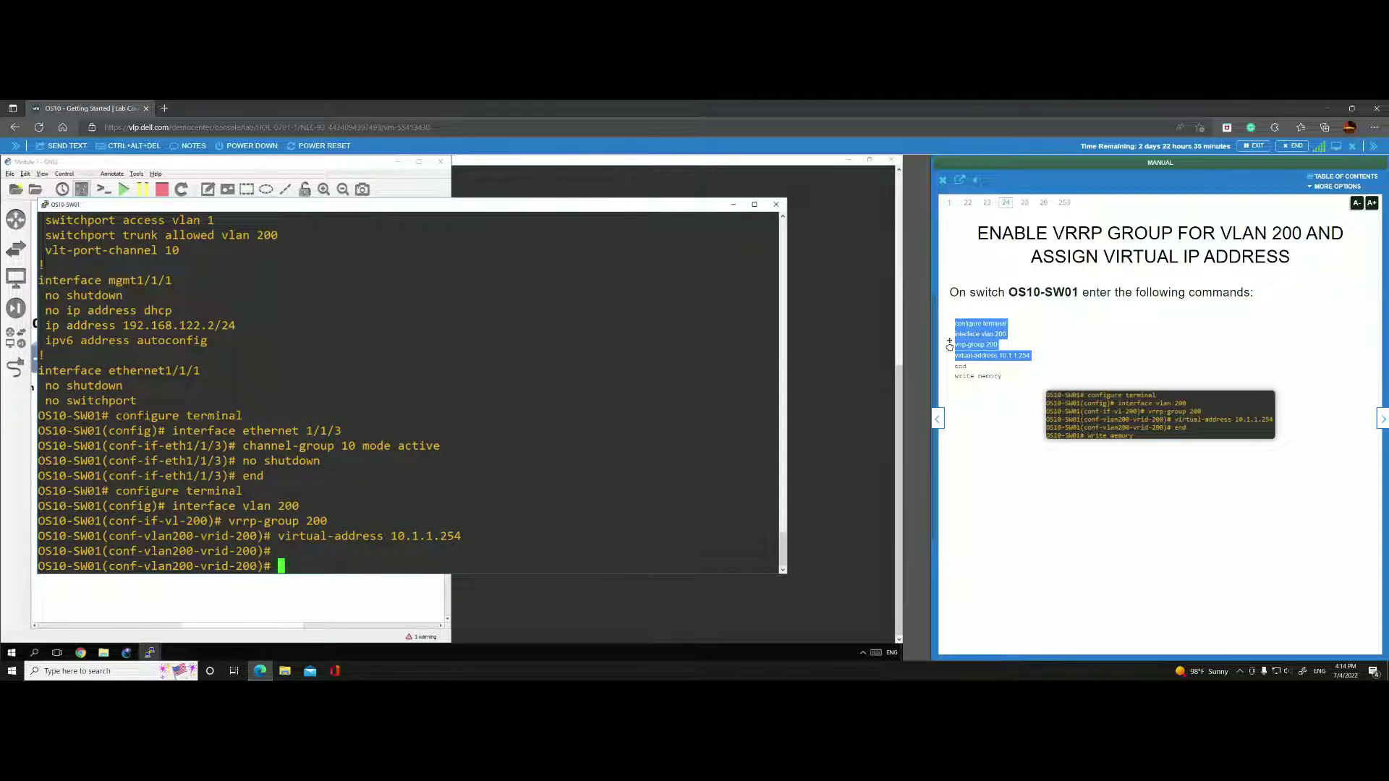
Exit configuration mode, save with write memory, and advance the manual to the OS10-SW02 launch page.
{"action": "type", "text": "end"}
{"action": "key", "text": "Return"}
{"action": "type", "text": "write memory"}
{"action": "key", "text": "Return"}
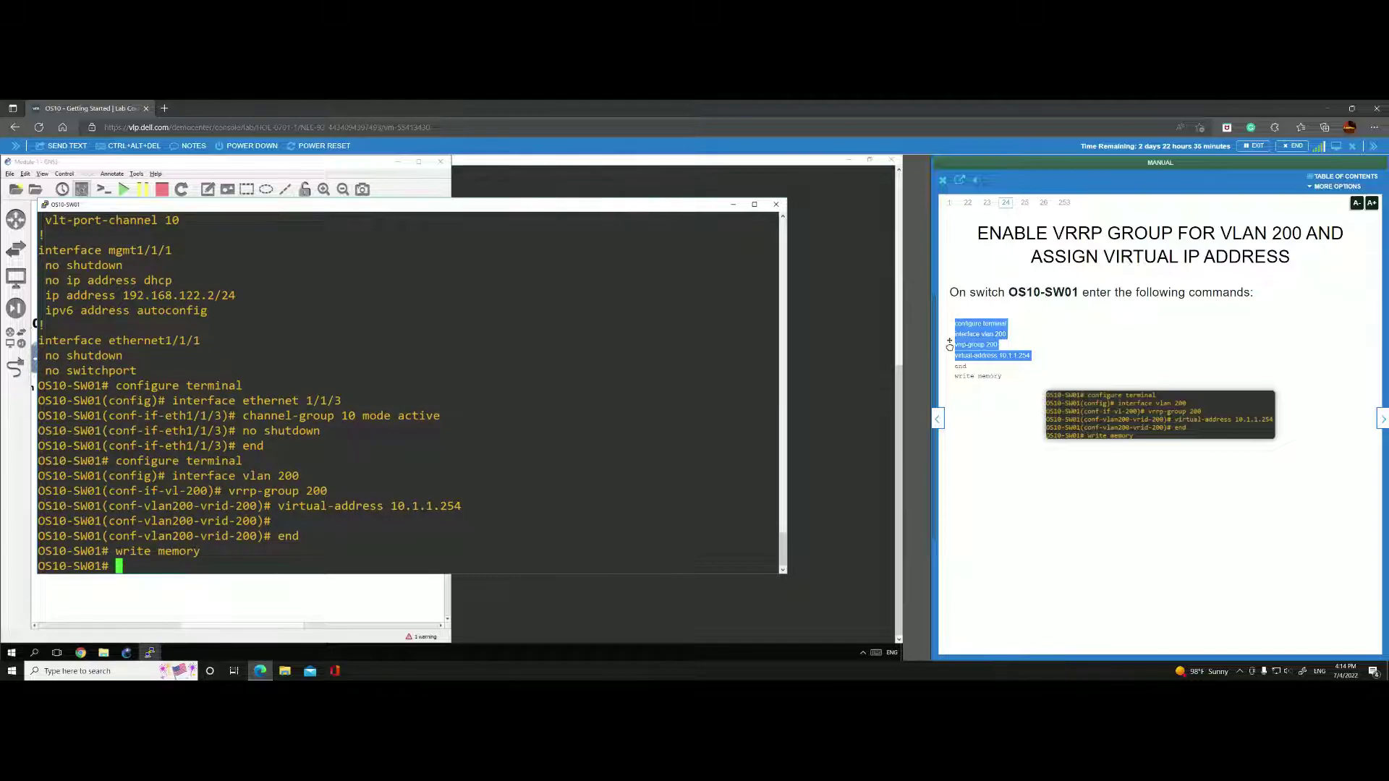
{"action": "left_click", "coordinate": [1380, 420]}
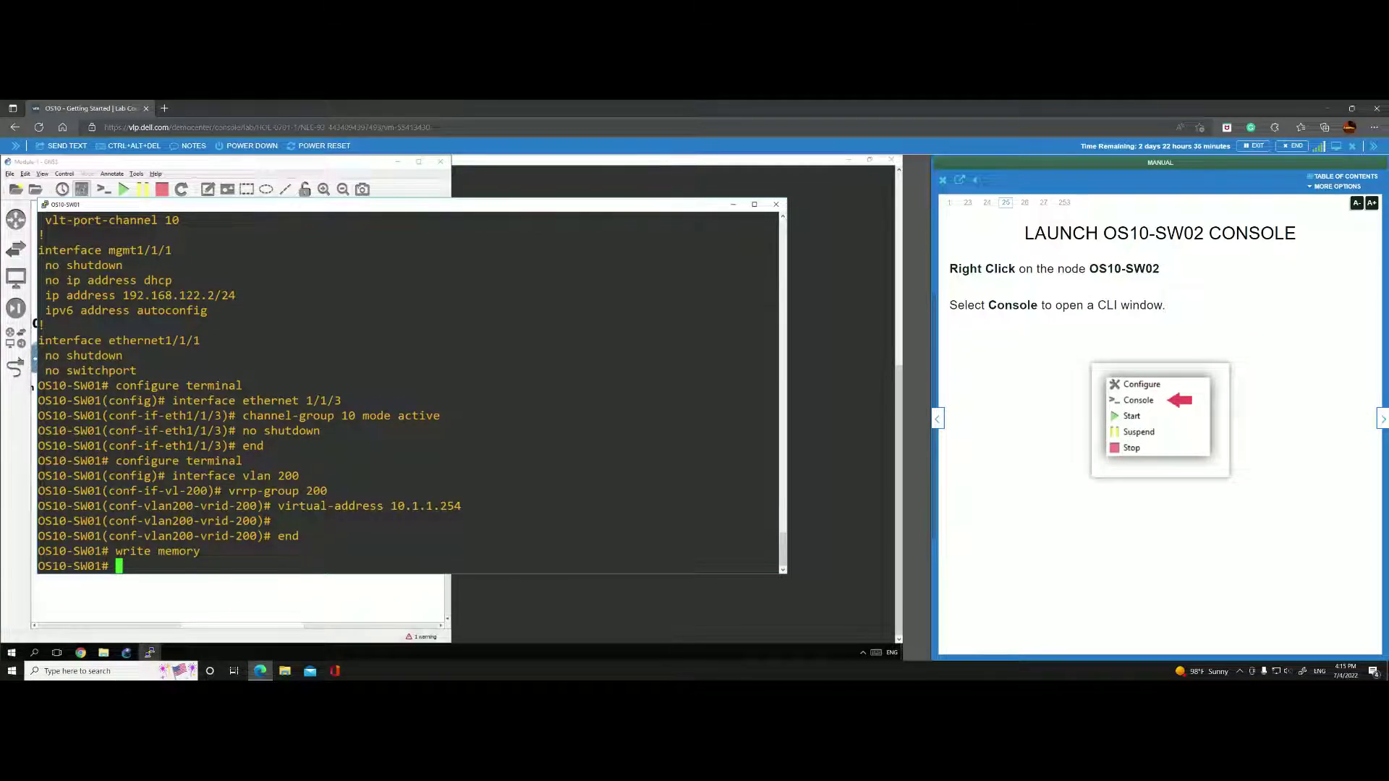
Bring the VLT fabric topology diagram to the front and scroll left to show OS10-SW01.
{"action": "left_click", "coordinate": [250, 612]}
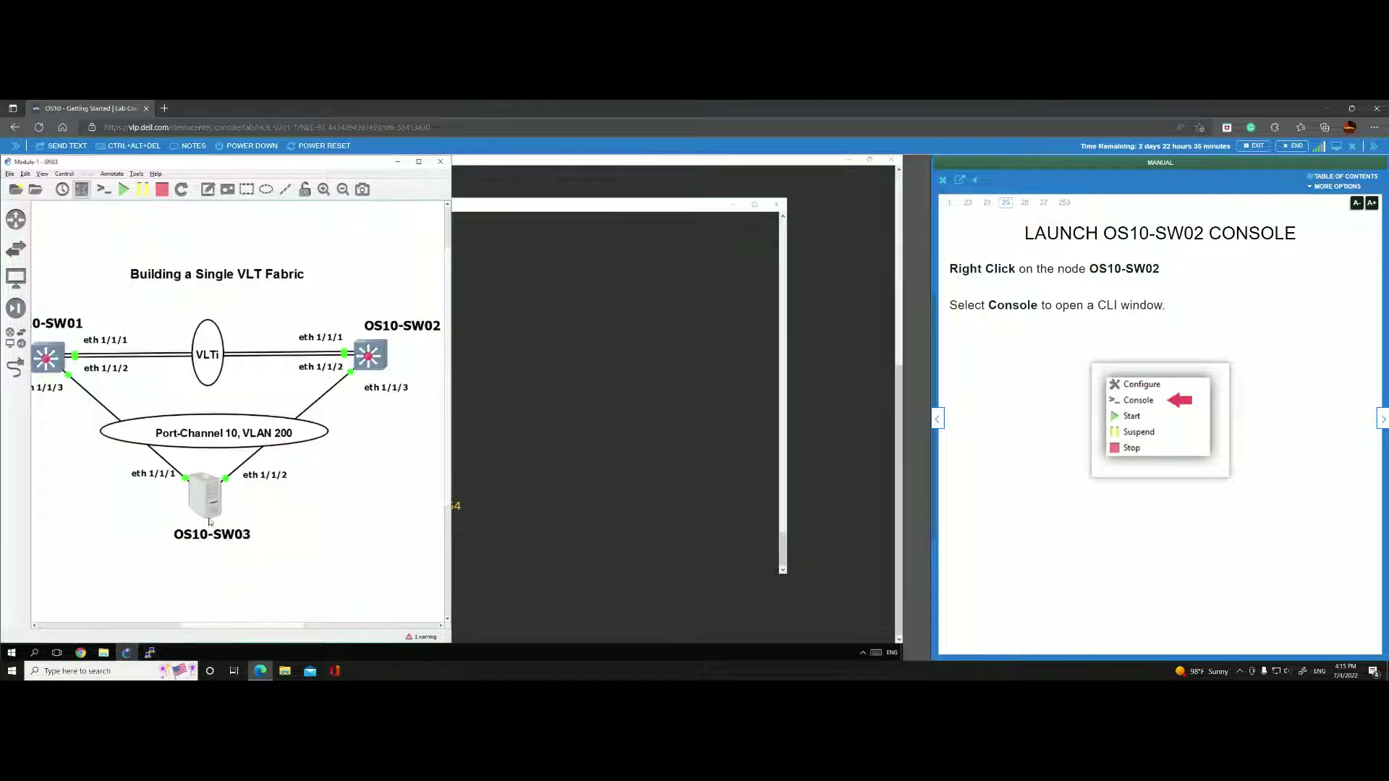
{"action": "scroll", "coordinate": [235, 625], "scroll_direction": "left", "scroll_amount": 5}
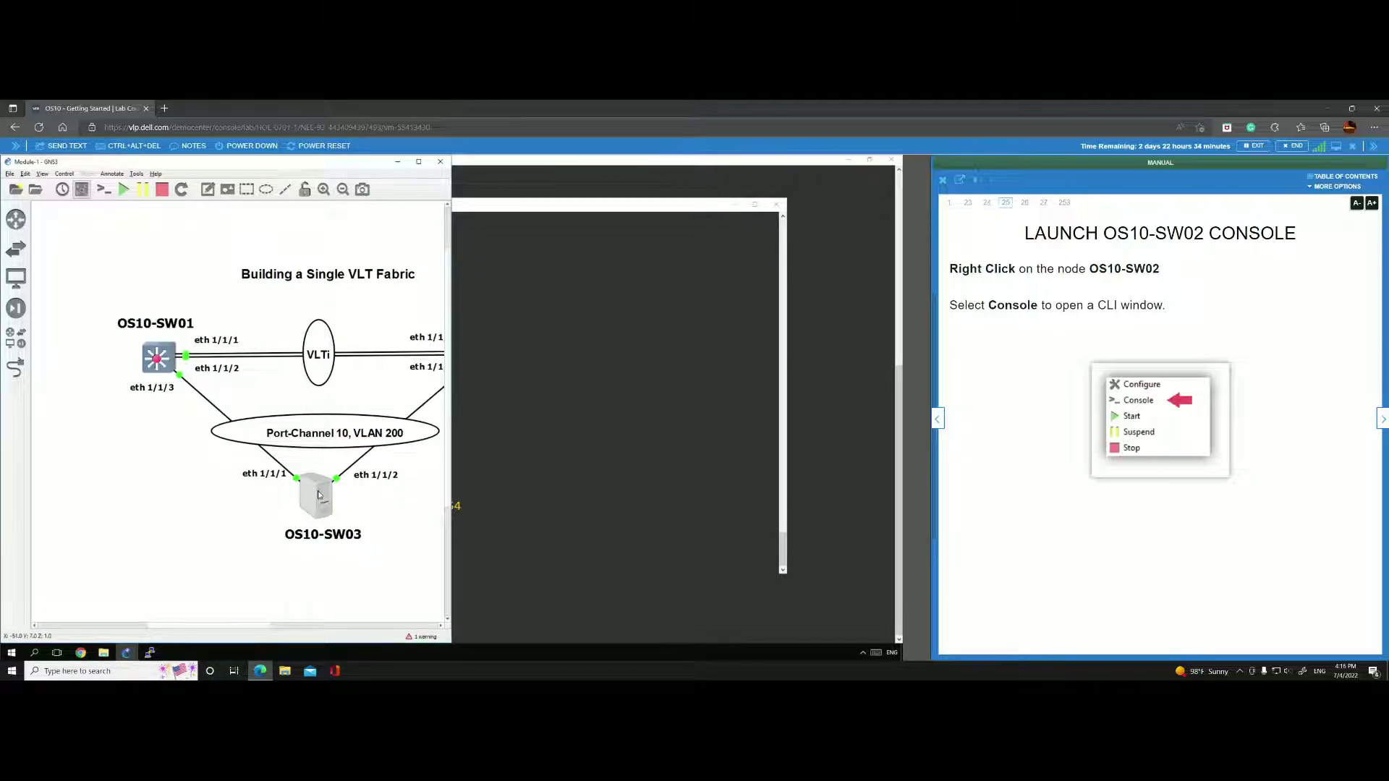
{"action": "mouse_move", "coordinate": [158, 363]}
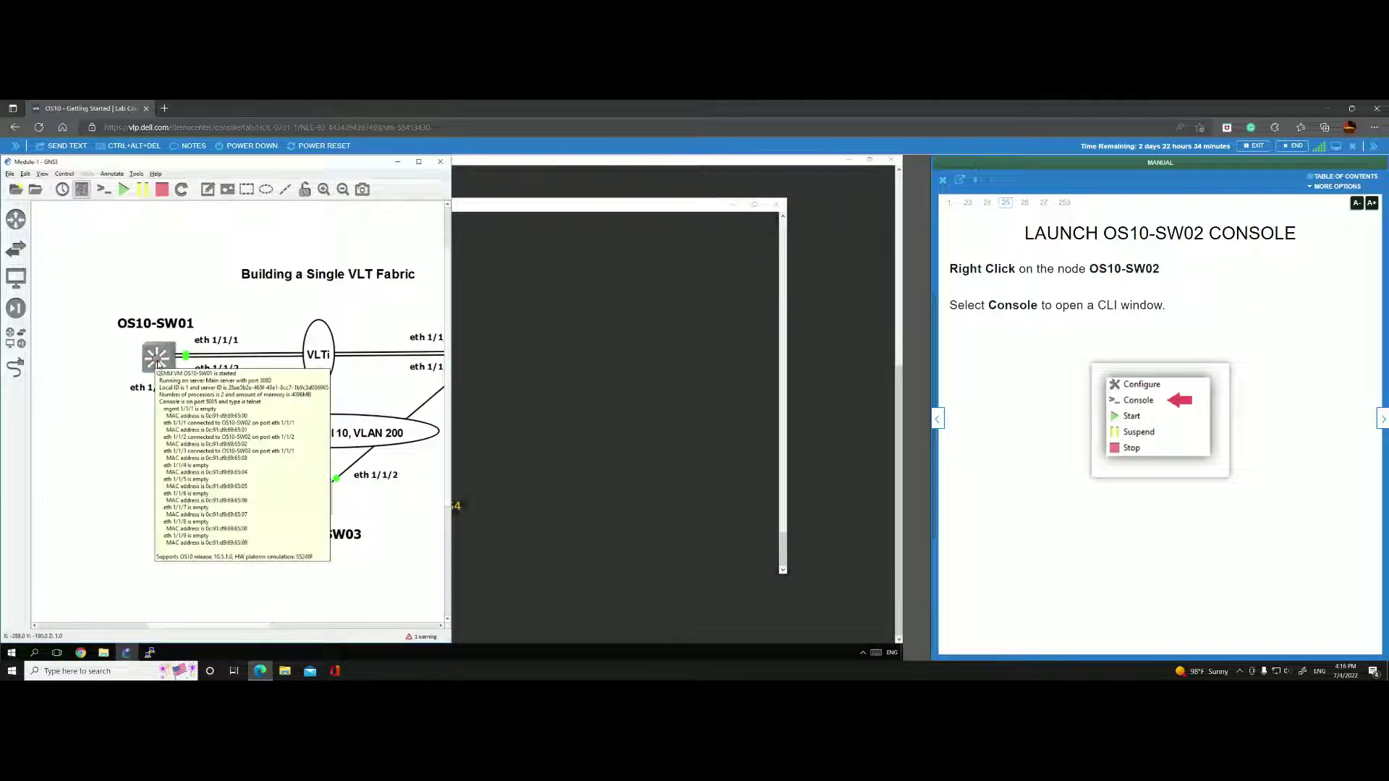